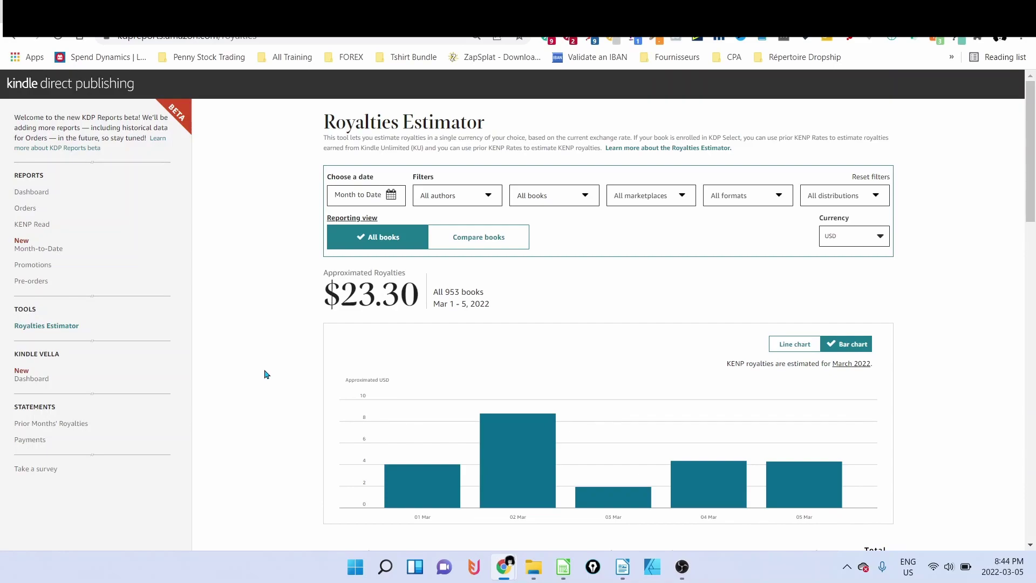
# Step: Highlight the 'Find the Niche' step in the Writer task list, then switch to Chrome
pyautogui.click(625, 568)
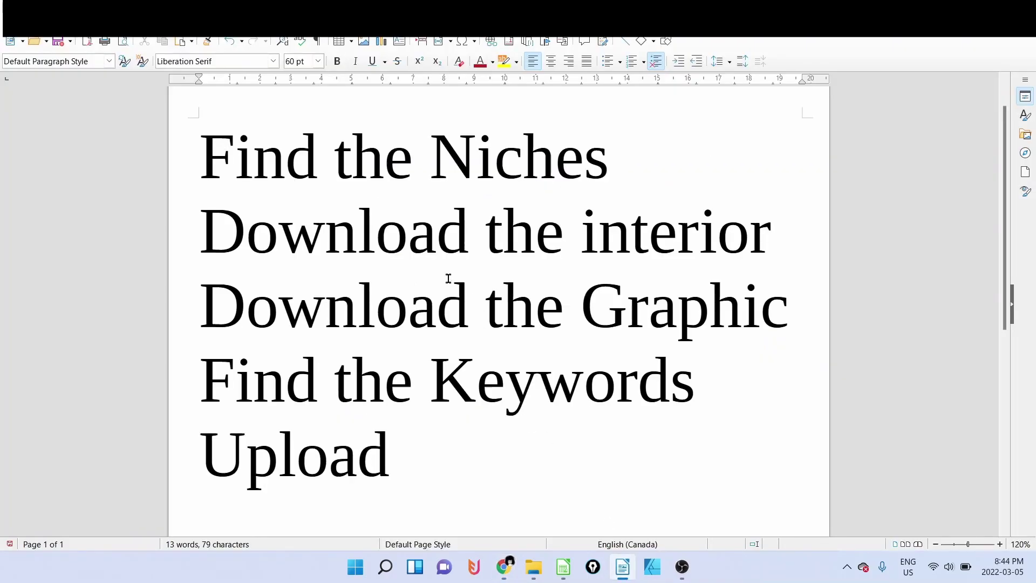
pyautogui.moveTo(202, 153); pyautogui.dragTo(583, 154)
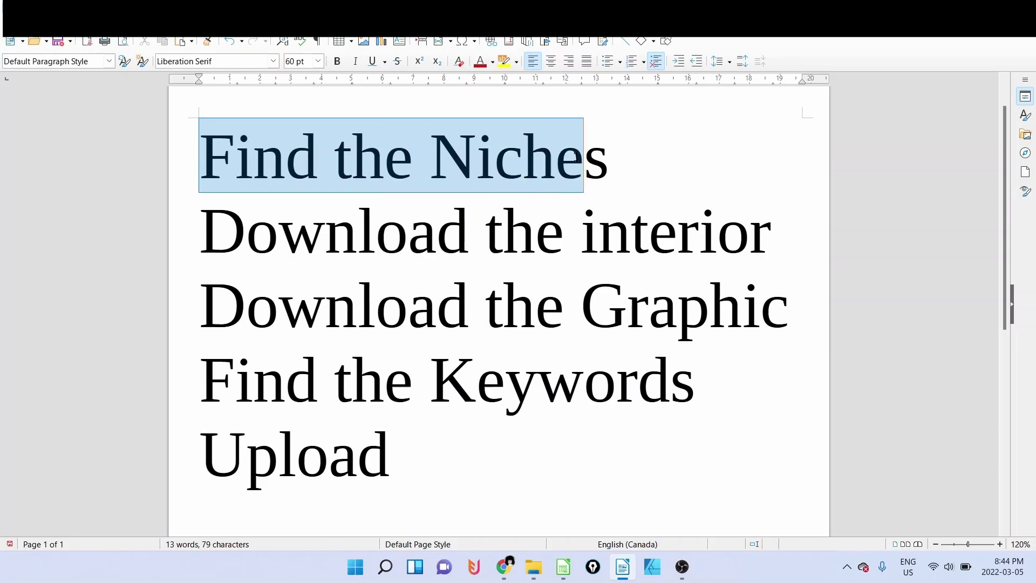
pyautogui.click(598, 171)
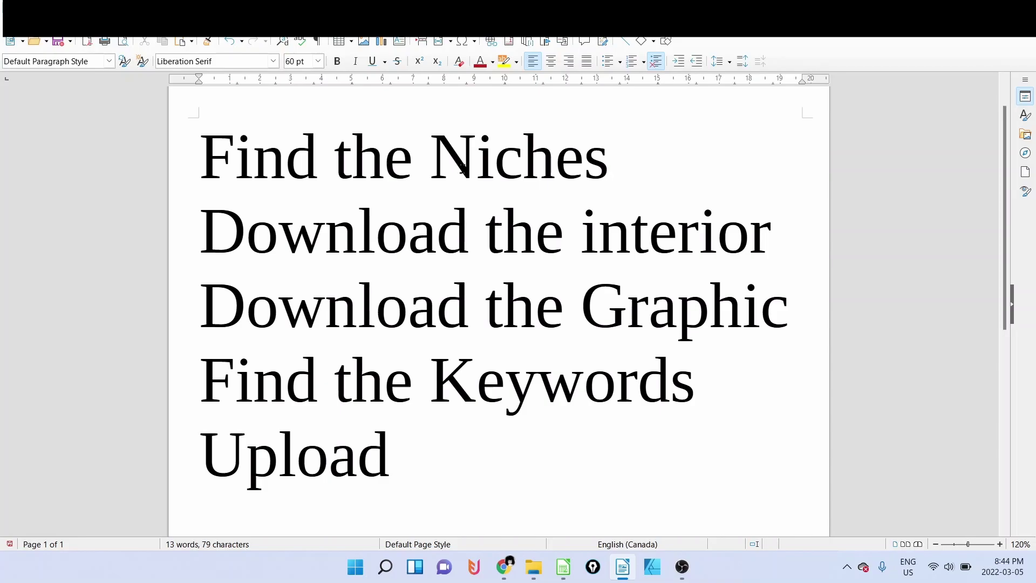
pyautogui.hotkey('alt', 'Tab')
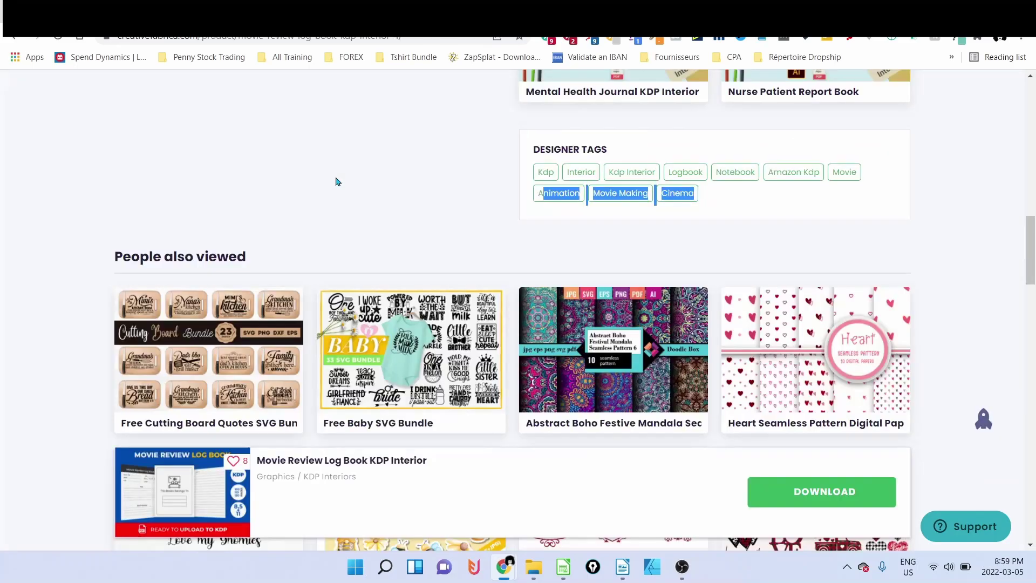
pyautogui.scroll(10, 335, 181)
pyautogui.scroll(5, 261, 165)
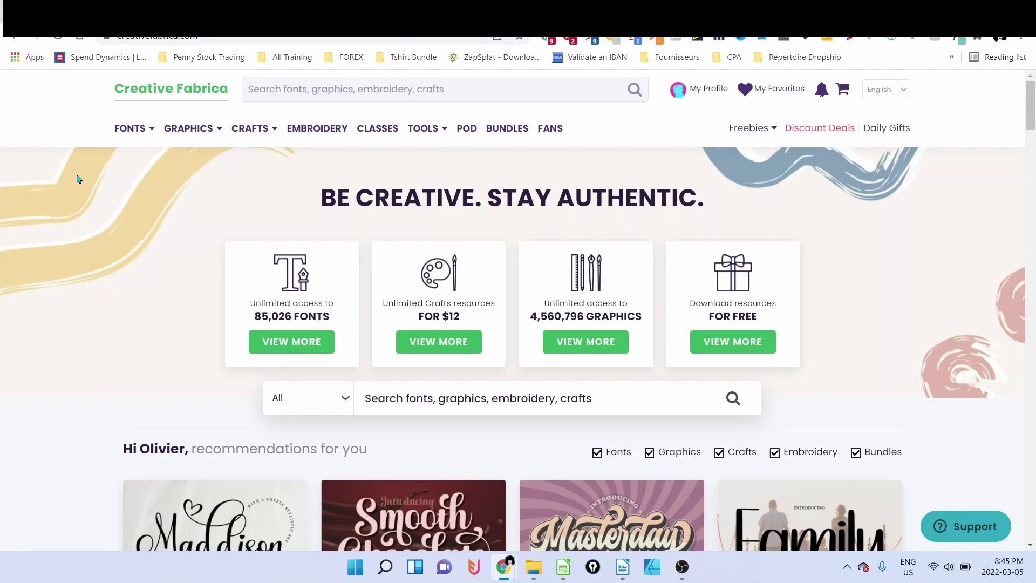
# Step: Search Creative Fabrica for 'movie review log book' and highlight the 46-result count
pyautogui.click(297, 91)
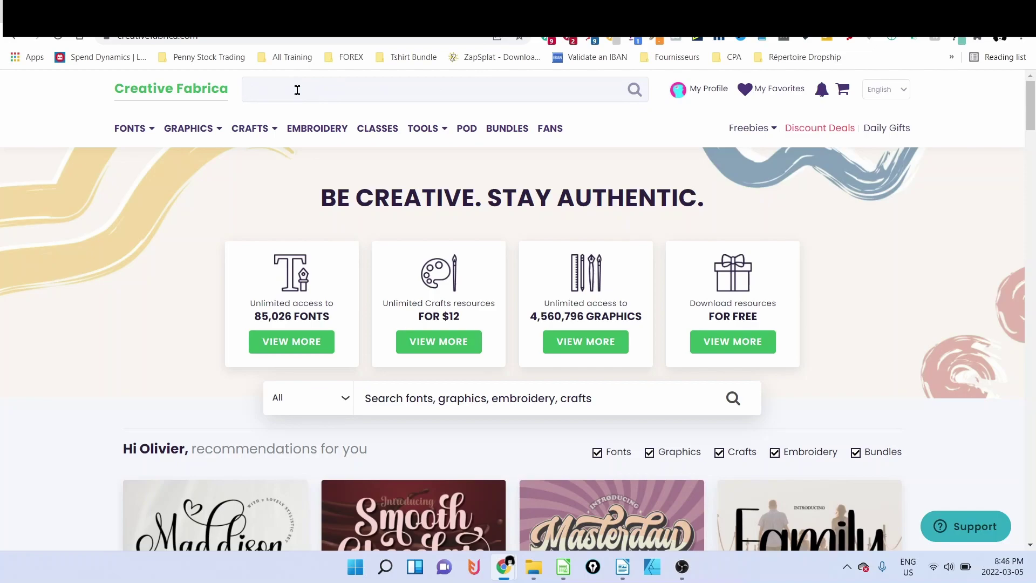
pyautogui.write('movie')
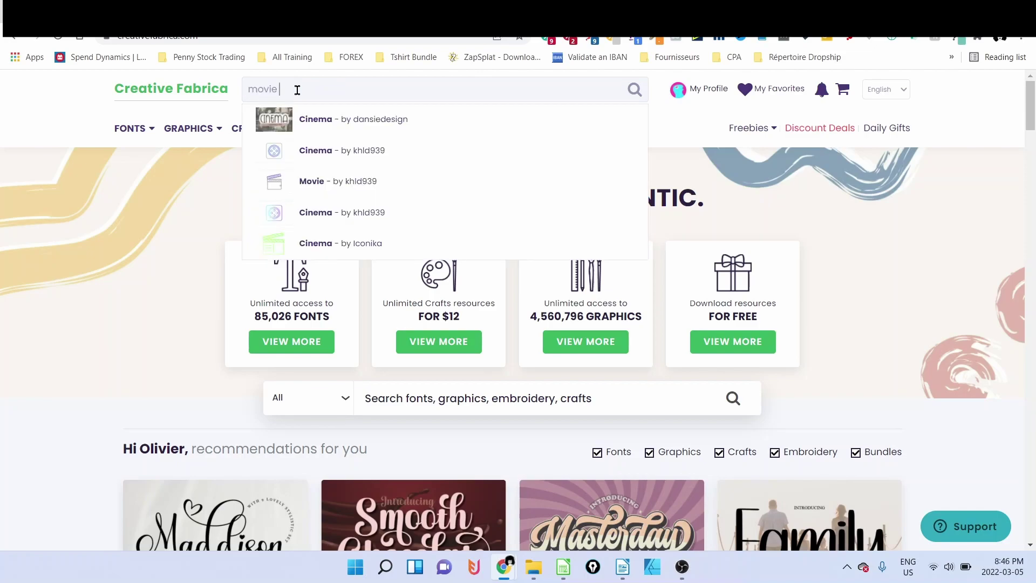
pyautogui.write(' revi')
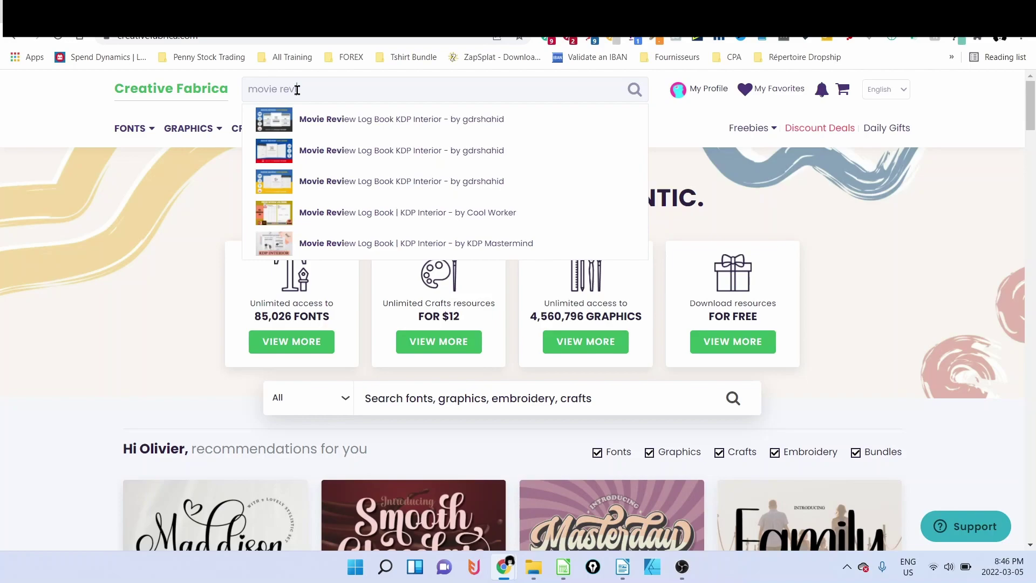
pyautogui.write('ew log bo')
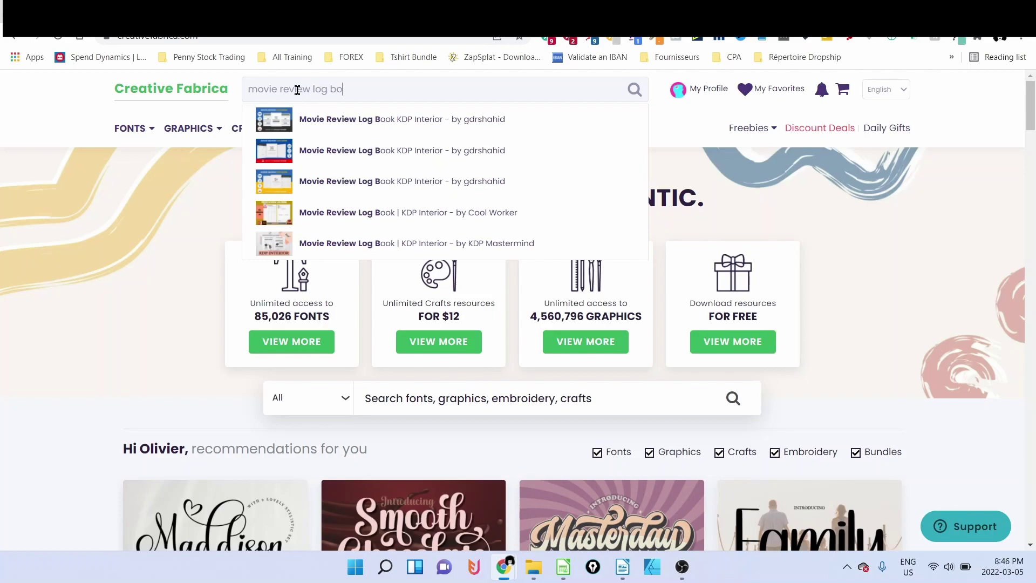
pyautogui.write('ok')
pyautogui.press('Return')
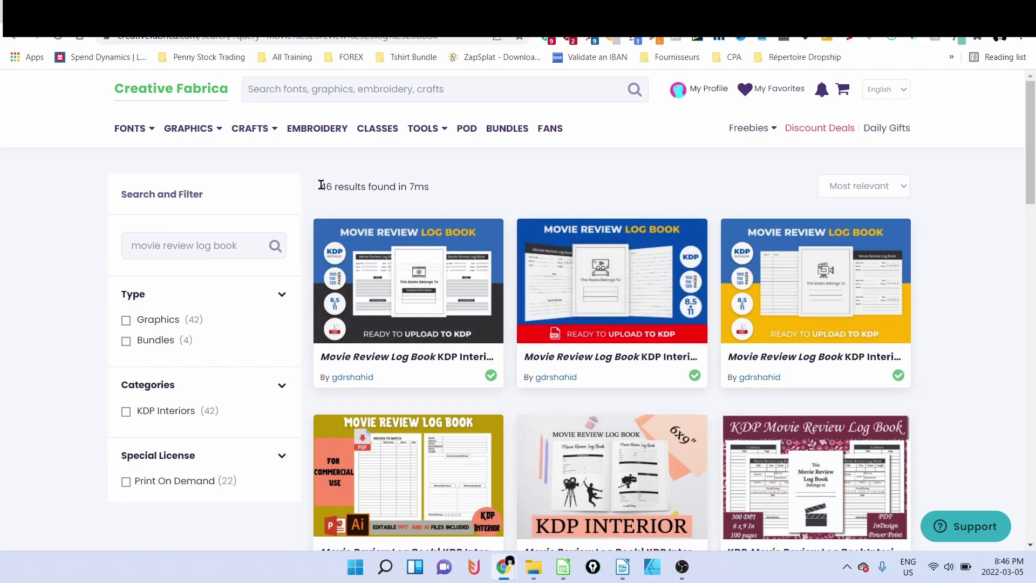
pyautogui.moveTo(319, 187); pyautogui.dragTo(349, 186)
pyautogui.scroll(-1, 587, 319)
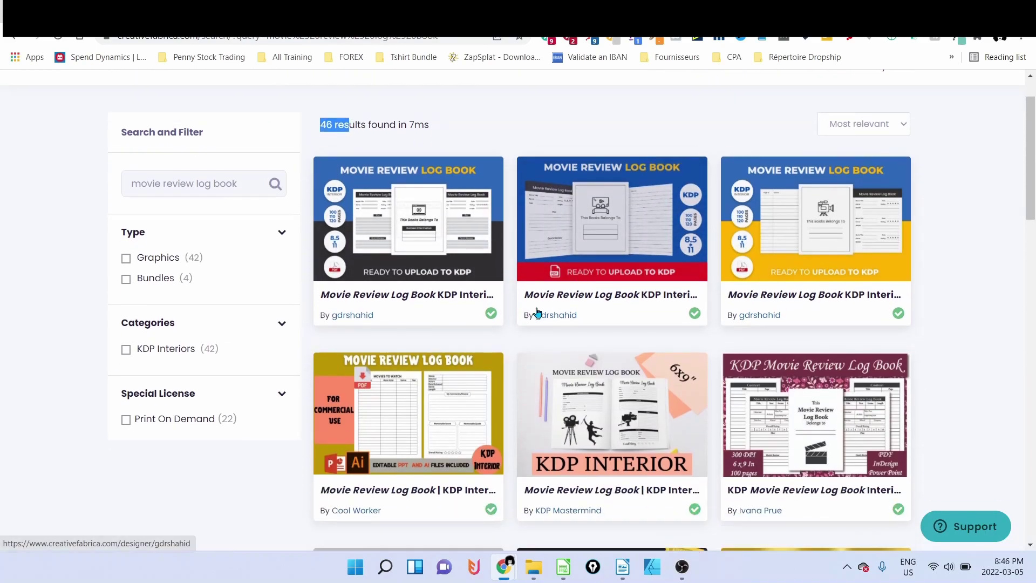
pyautogui.scroll(1, 485, 280)
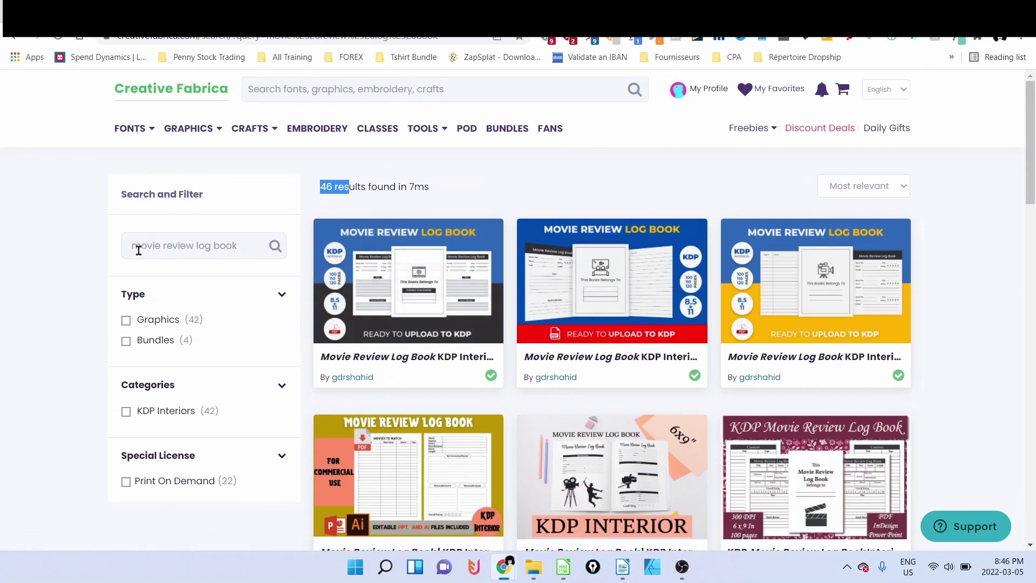
# Step: Select the 'movie review log book' phrase in the Search and Filter box
pyautogui.moveTo(132, 245); pyautogui.dragTo(237, 246)
pyautogui.rightClick(197, 244)
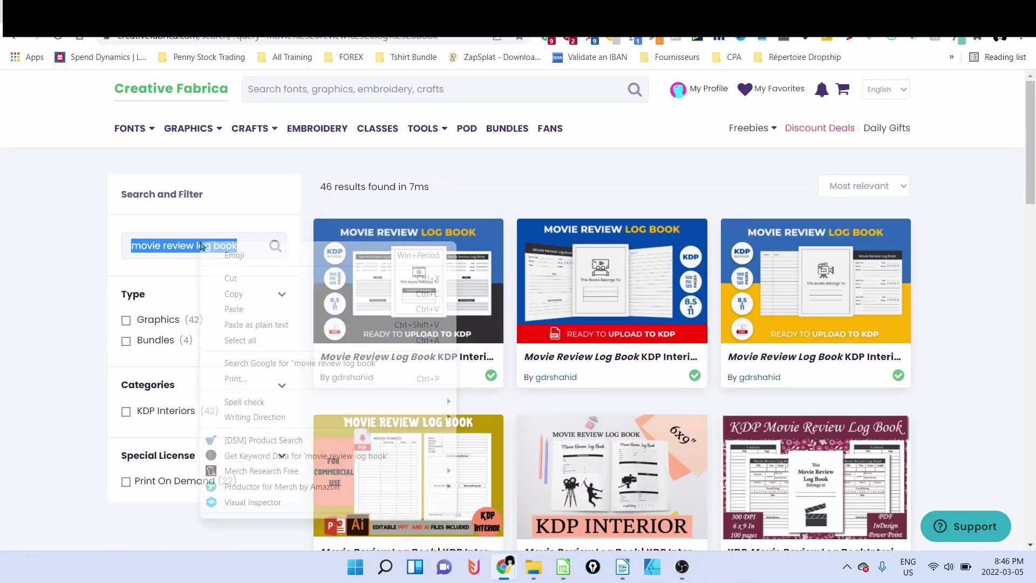
pyautogui.click(256, 295)
pyautogui.moveTo(503, 566)
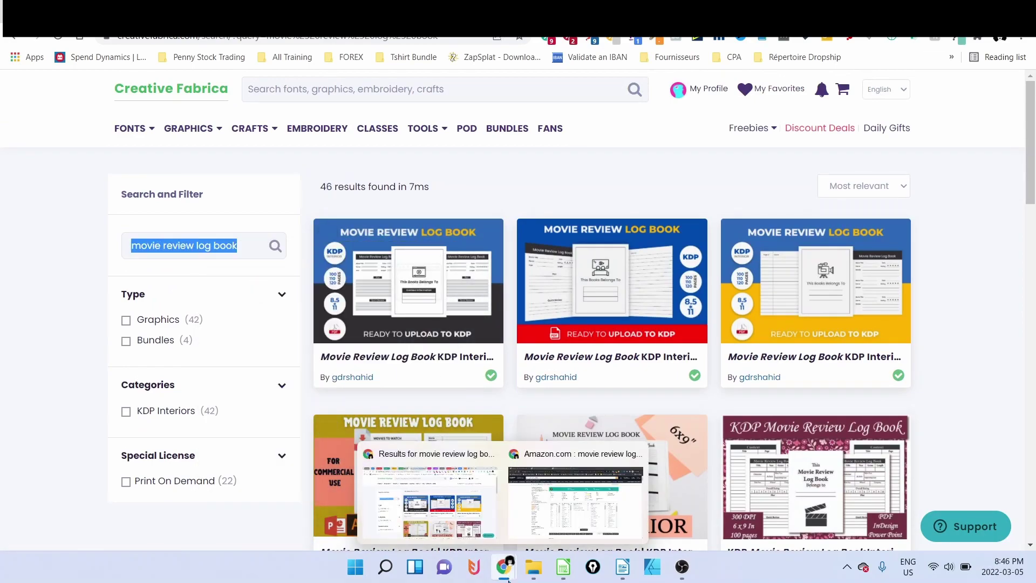
# Step: Return to the Amazon 'movie review logbook' results and edit the search query
pyautogui.click(560, 514)
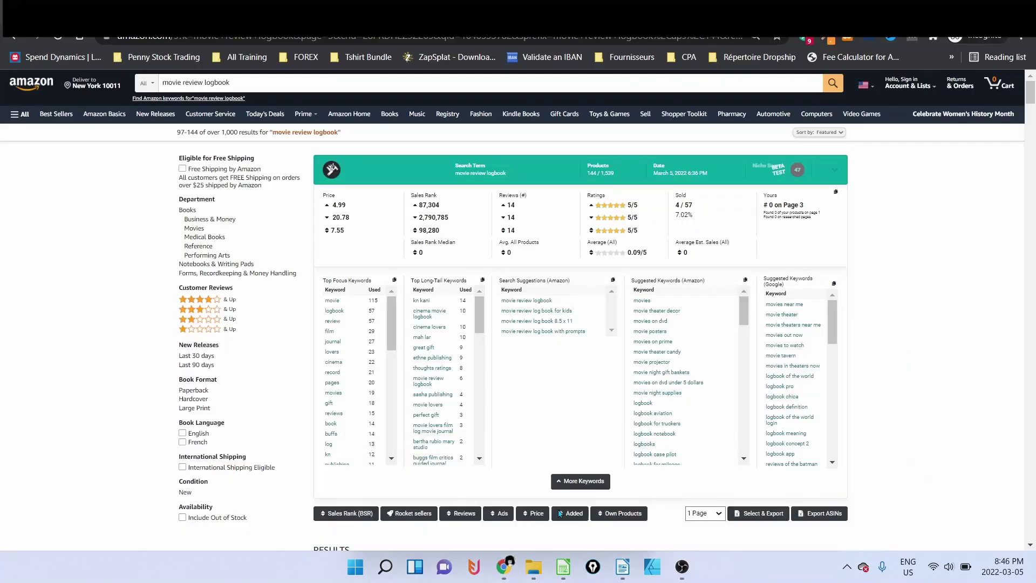
pyautogui.click(277, 80)
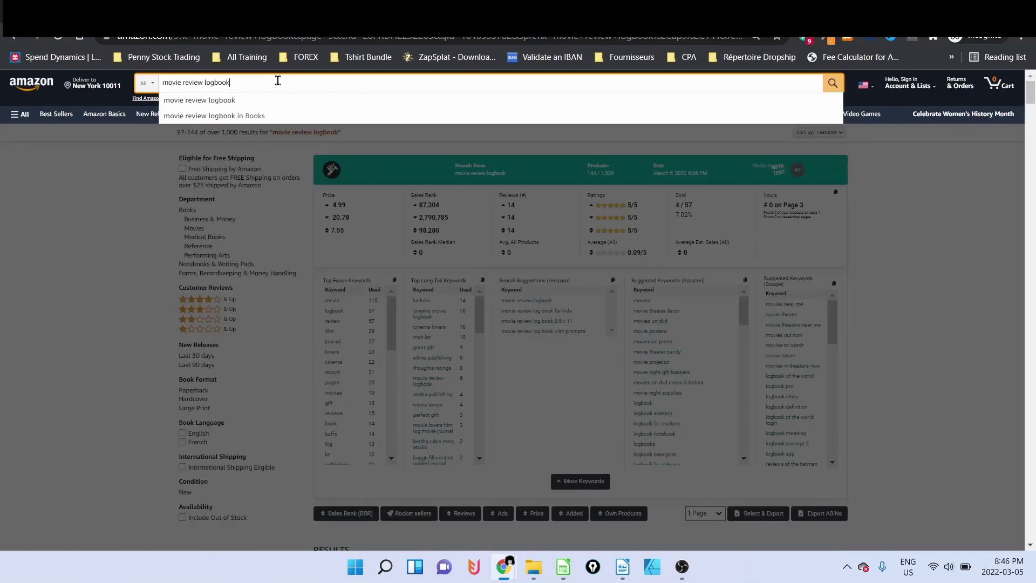
pyautogui.click(24, 272)
pyautogui.scroll(-2, 73, 311)
pyautogui.scroll(-2, 73, 310)
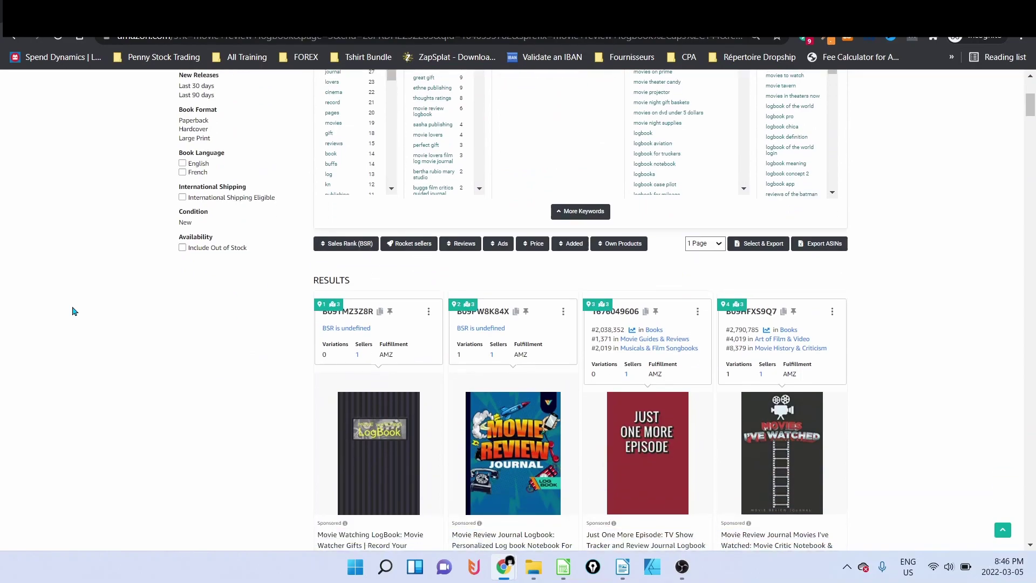
pyautogui.scroll(-2, 73, 311)
pyautogui.scroll(-2, 73, 311)
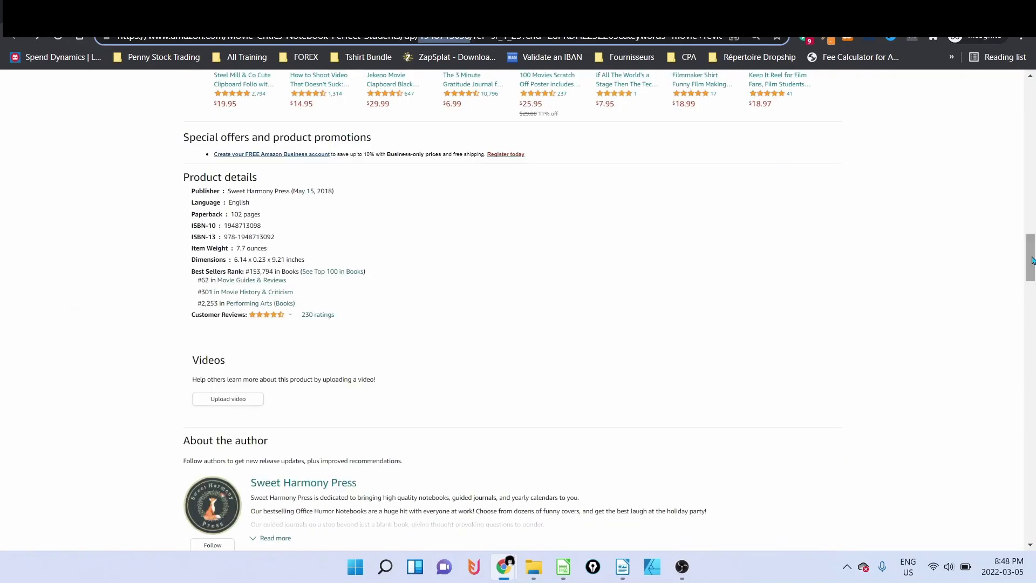
pyautogui.moveTo(1030, 257); pyautogui.dragTo(1030, 114)
pyautogui.scroll(1, 613, 223)
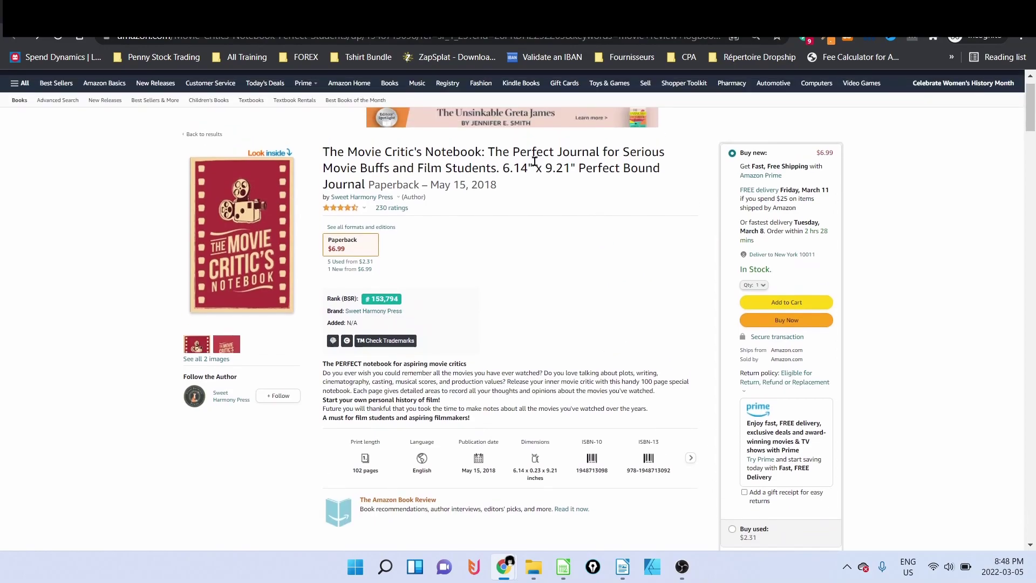
pyautogui.moveTo(502, 168); pyautogui.dragTo(560, 167)
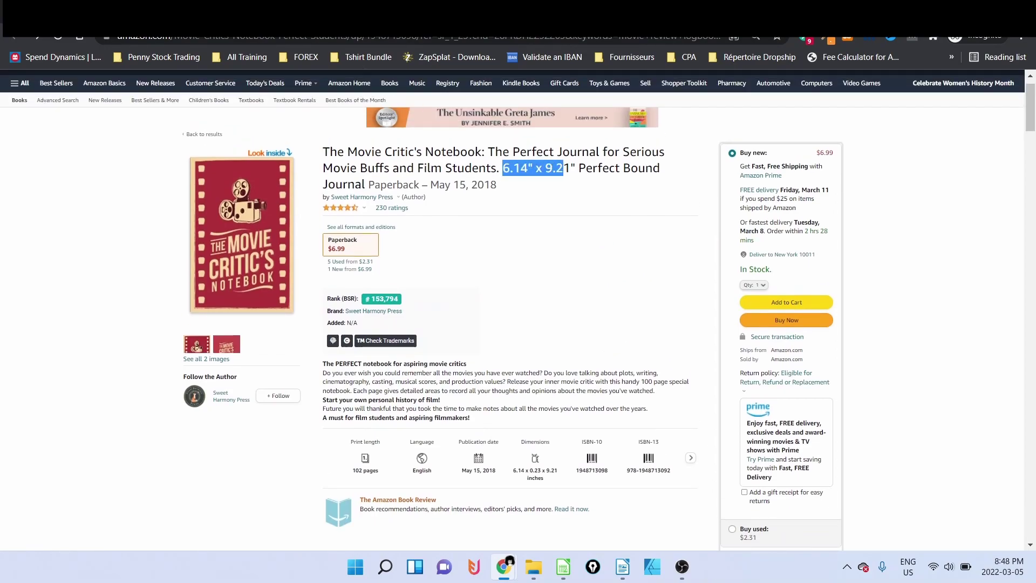
pyautogui.scroll(1, 482, 235)
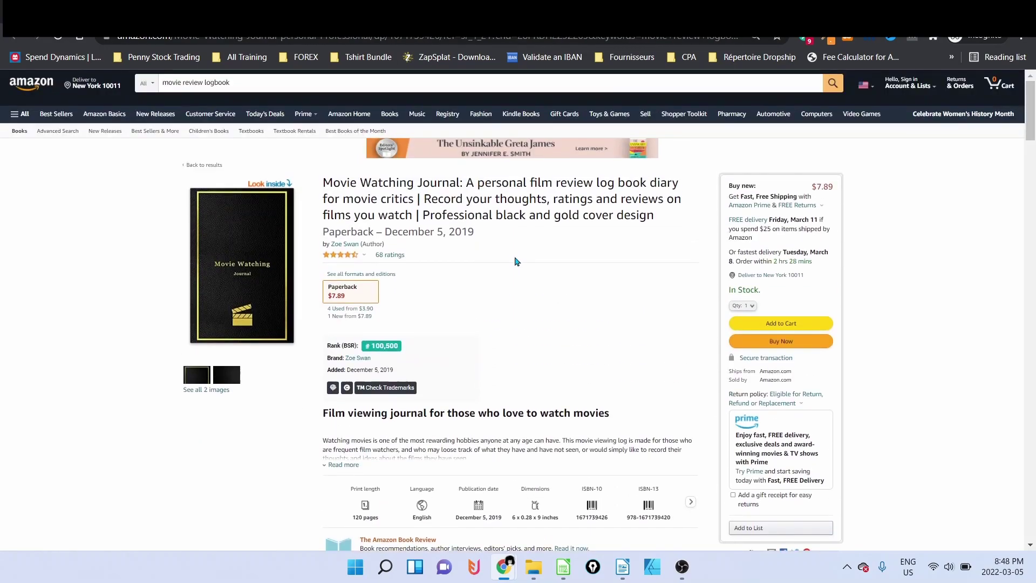
pyautogui.scroll(-2, 517, 263)
pyautogui.scroll(-2, 525, 259)
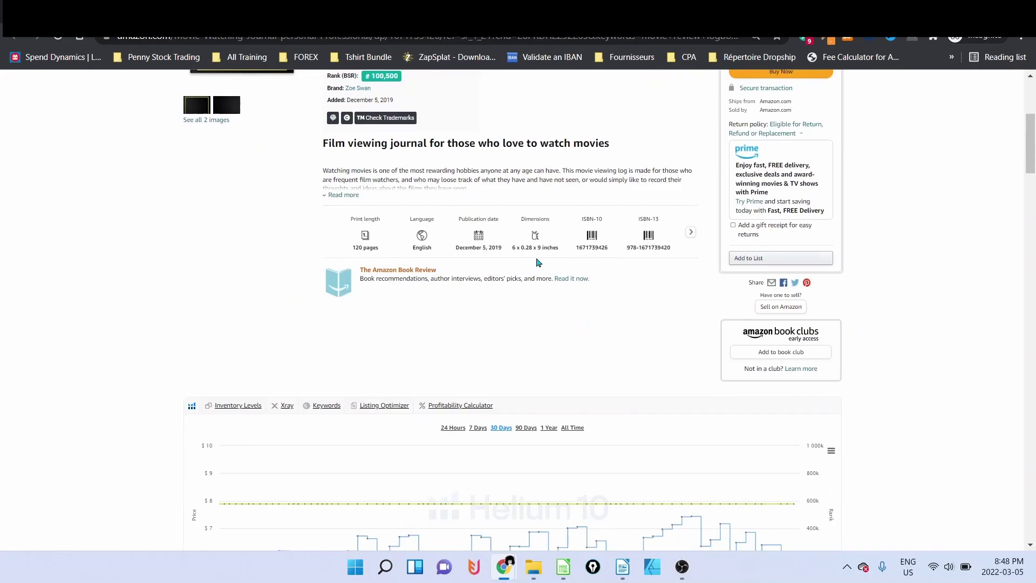
pyautogui.scroll(2, 538, 268)
pyautogui.scroll(2, 533, 300)
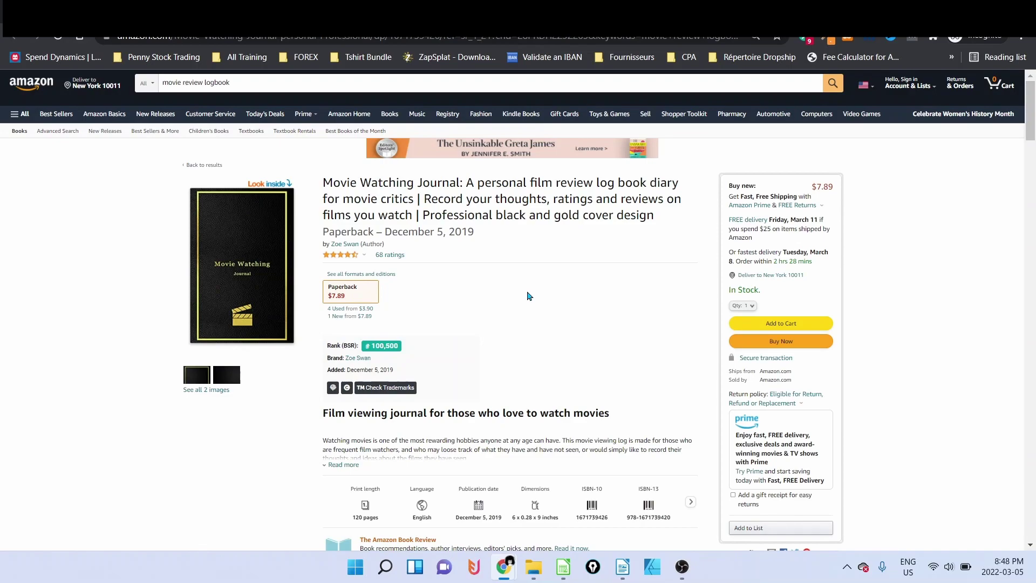
pyautogui.moveTo(504, 567)
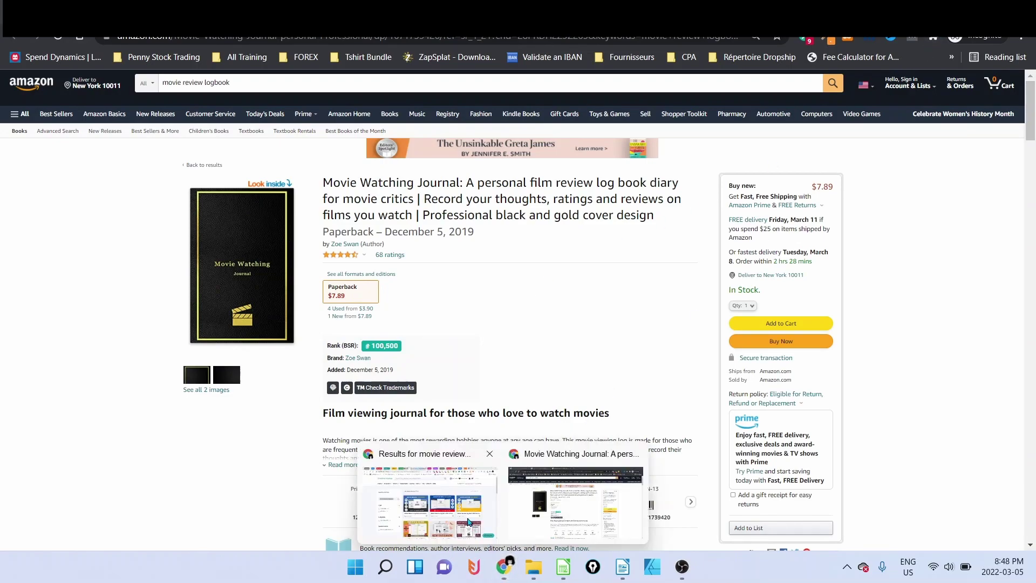
pyautogui.click(468, 522)
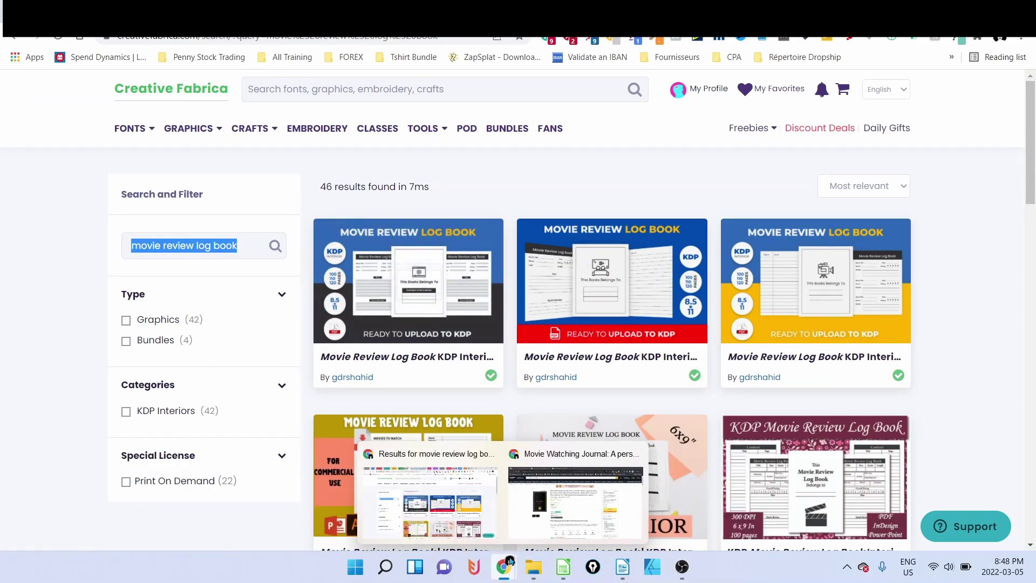
pyautogui.click(575, 498)
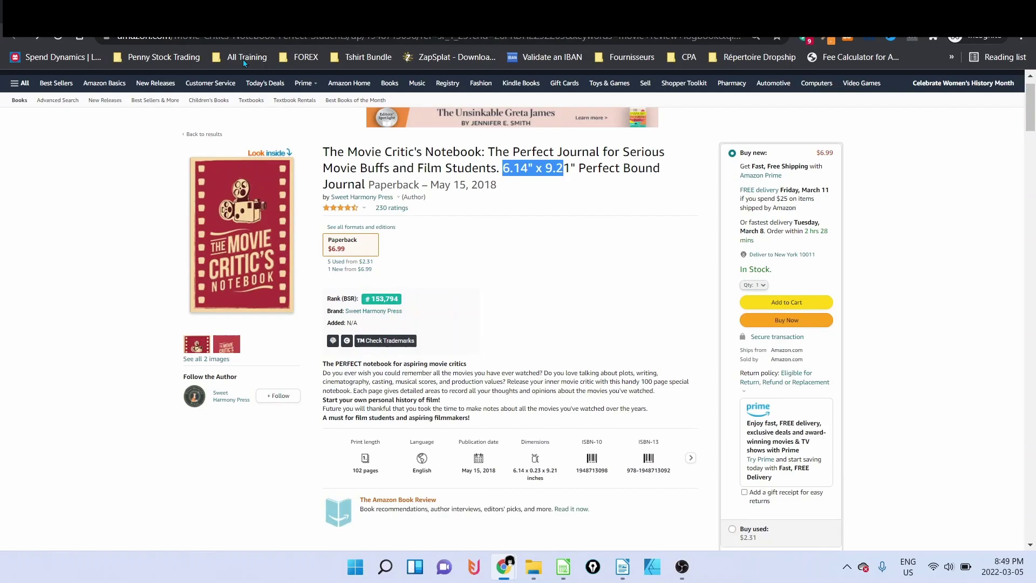
pyautogui.click(267, 155)
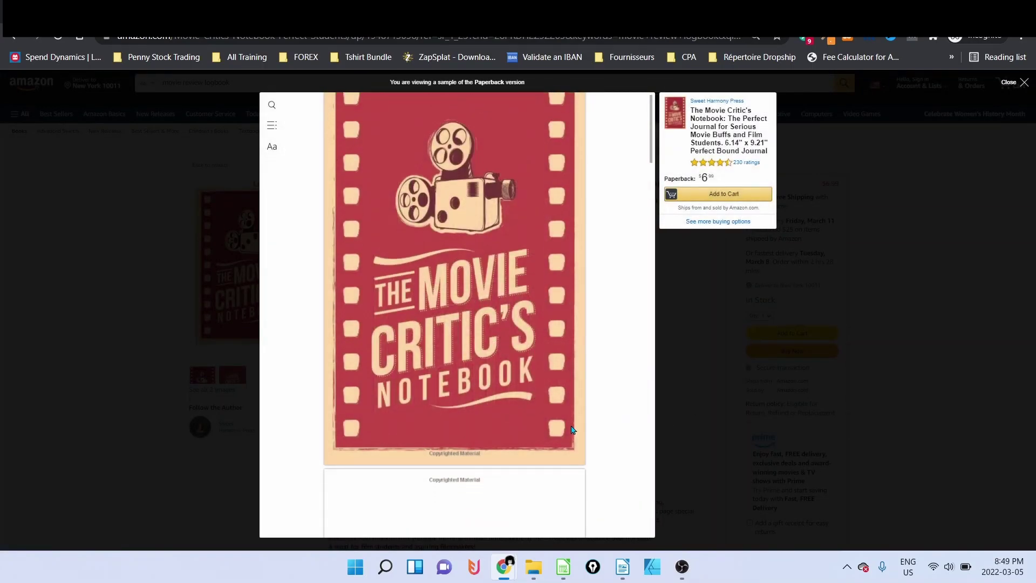
pyautogui.scroll(-3, 567, 430)
pyautogui.scroll(-3, 556, 430)
pyautogui.scroll(-3, 518, 357)
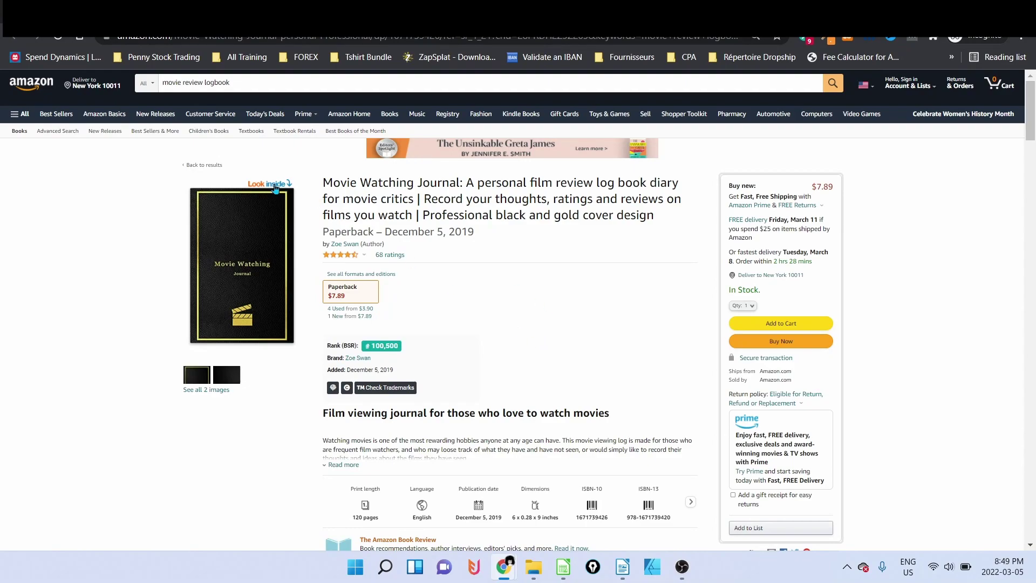
pyautogui.click(273, 188)
pyautogui.scroll(-5, 548, 381)
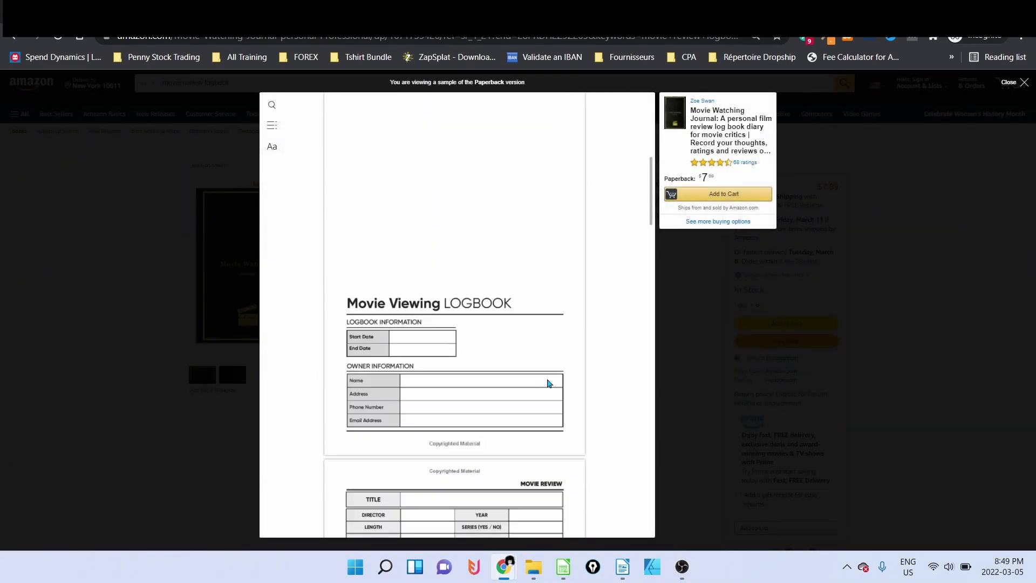
pyautogui.scroll(-5, 545, 386)
pyautogui.scroll(-1, 542, 389)
pyautogui.scroll(-3, 510, 368)
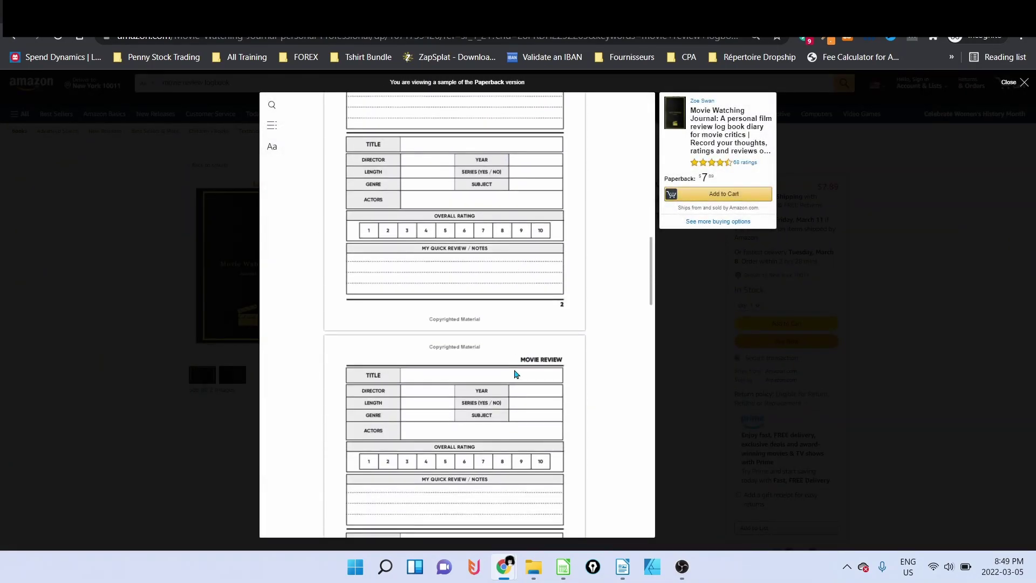
pyautogui.scroll(3, 516, 374)
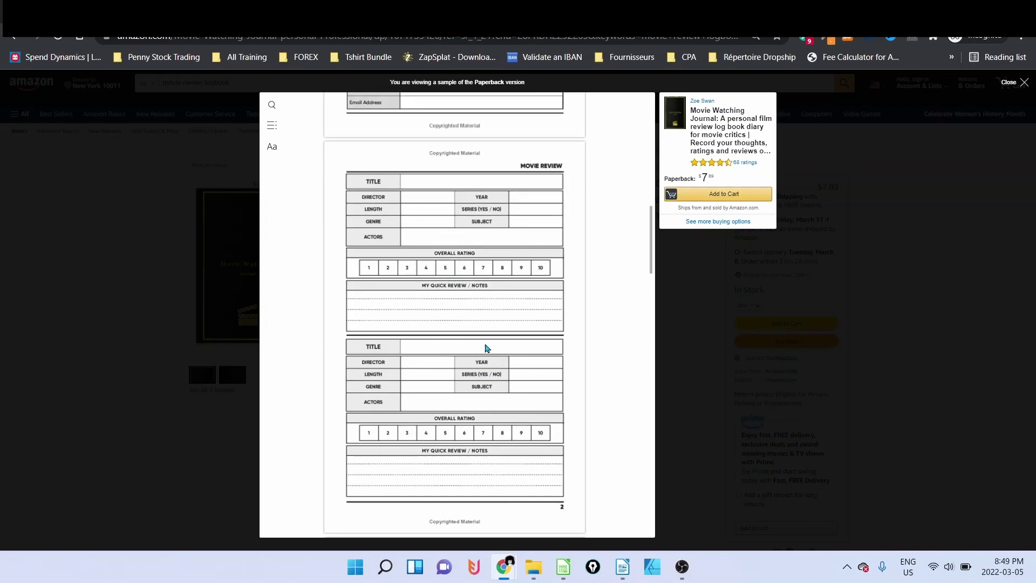
pyautogui.moveTo(504, 567)
pyautogui.click(421, 494)
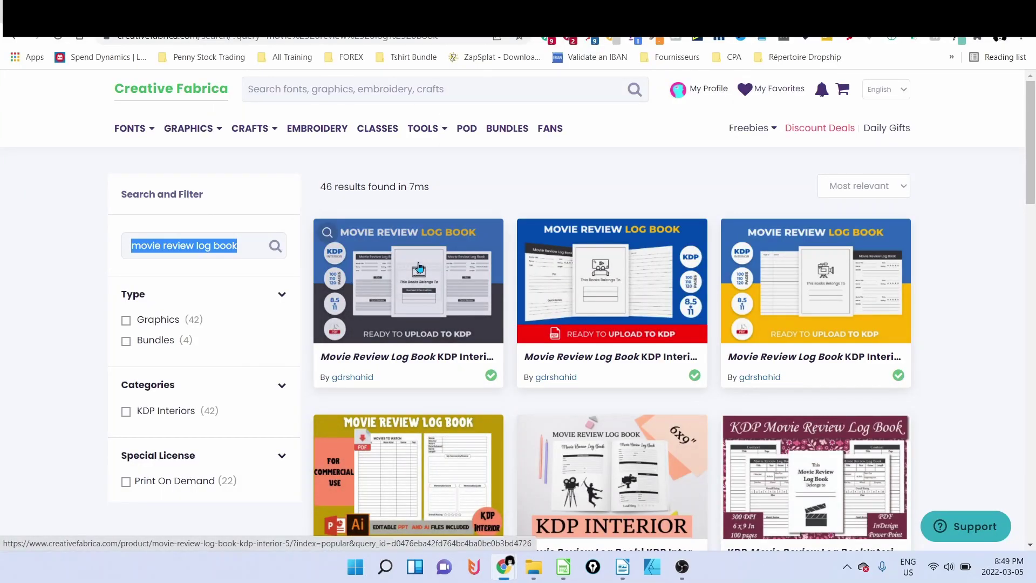
pyautogui.moveTo(816, 281)
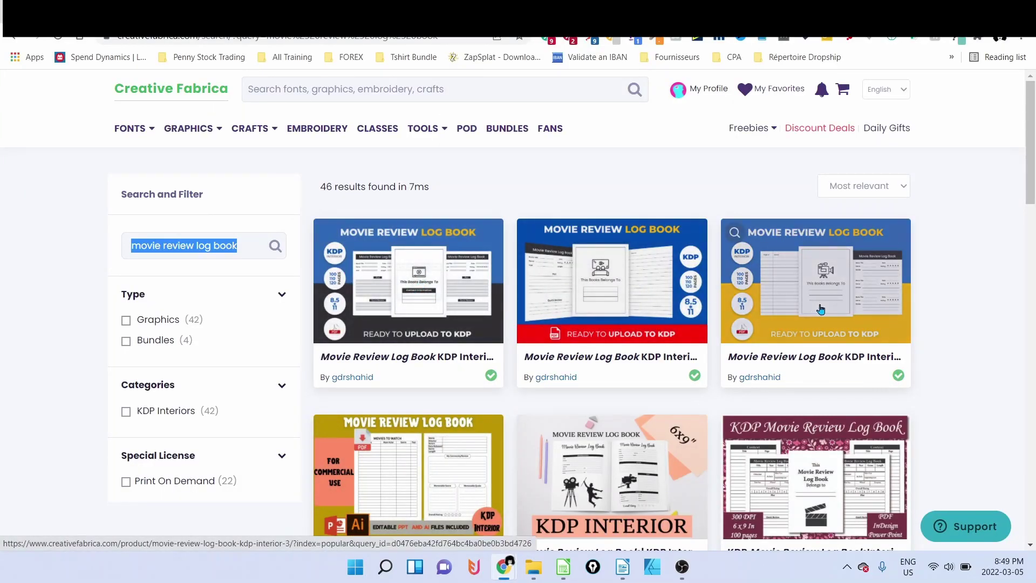
pyautogui.scroll(-1, 721, 305)
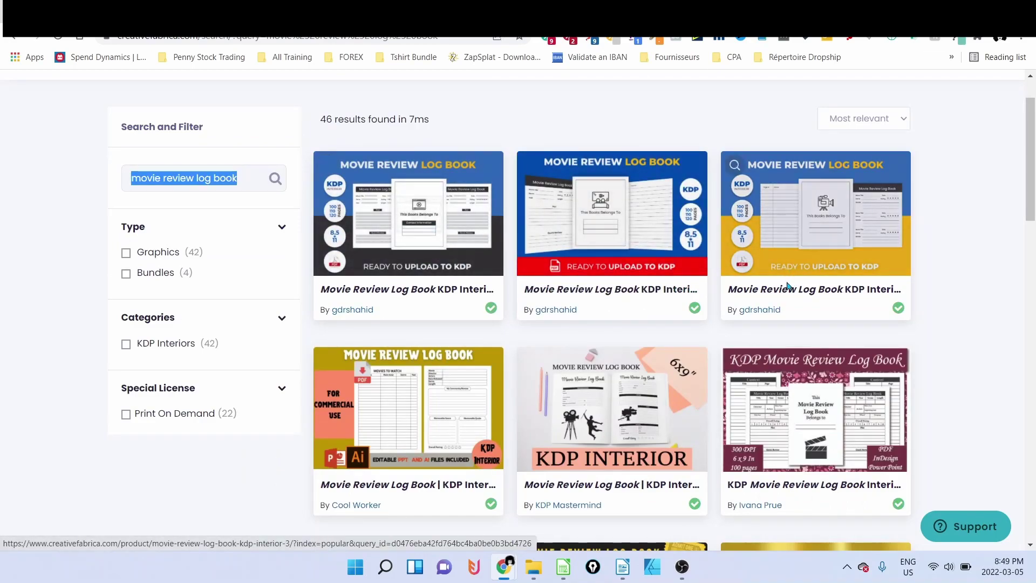
pyautogui.click(598, 331)
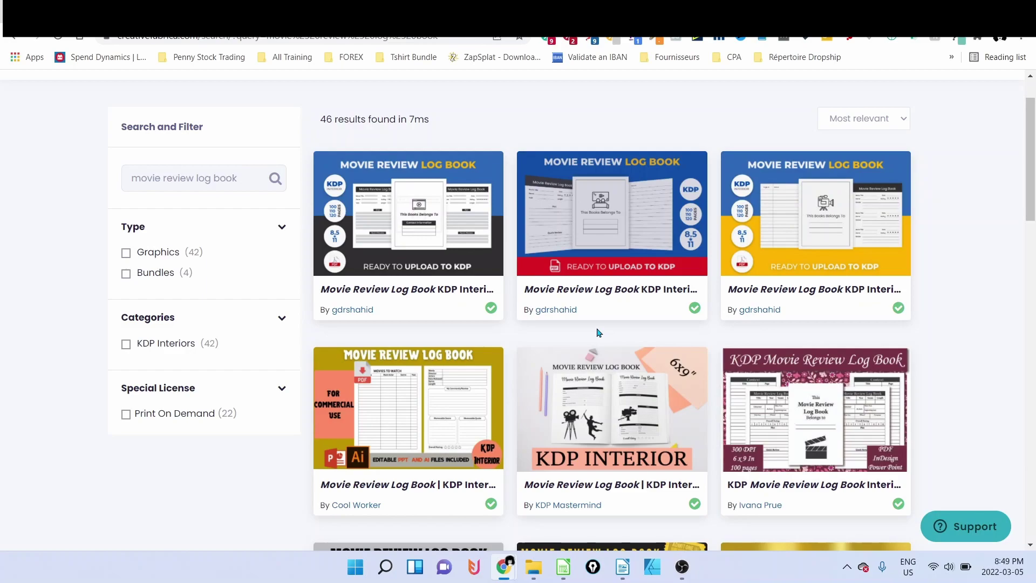
pyautogui.moveTo(612, 408)
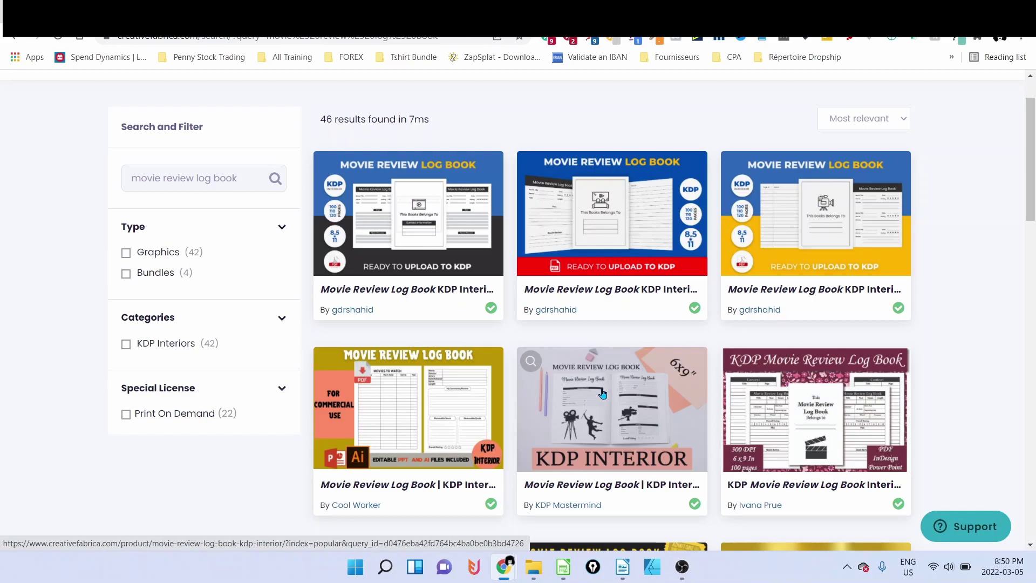
pyautogui.click(622, 566)
pyautogui.click(318, 381)
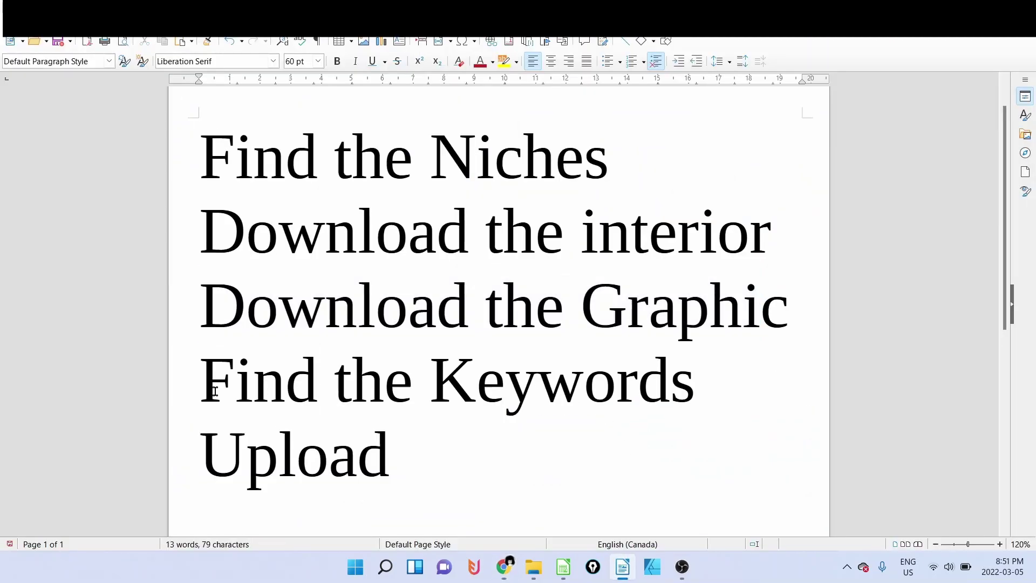
pyautogui.moveTo(215, 391); pyautogui.dragTo(695, 391)
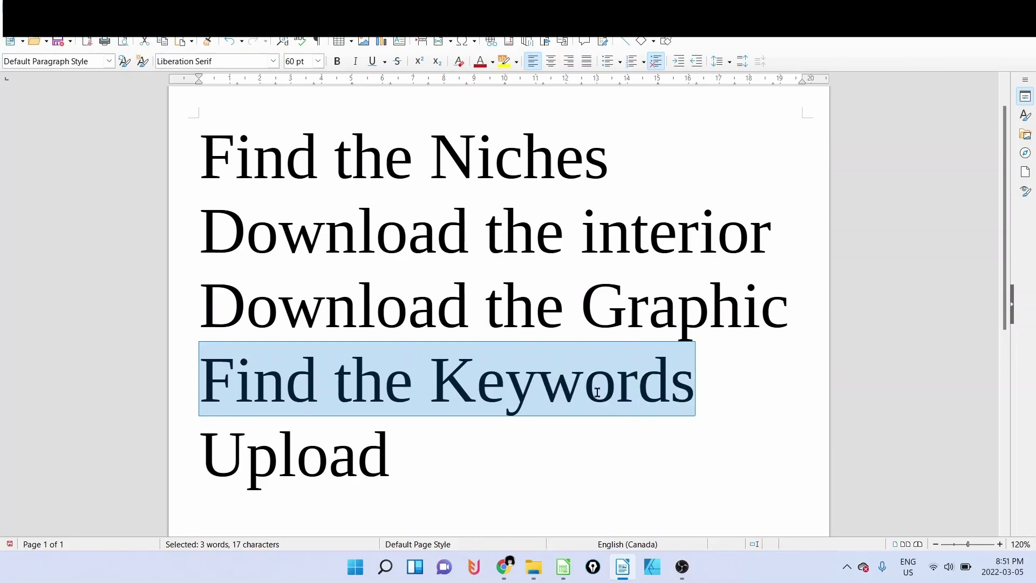
pyautogui.hotkey('alt', 'Tab')
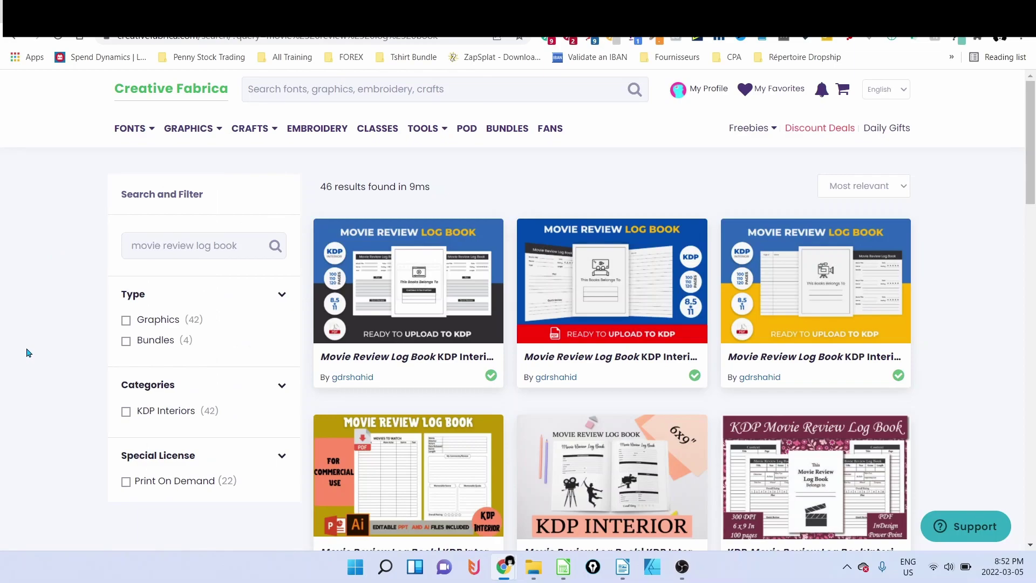
# Step: Open the first Movie Review Log Book listing and select its designer tags
pyautogui.click(421, 292)
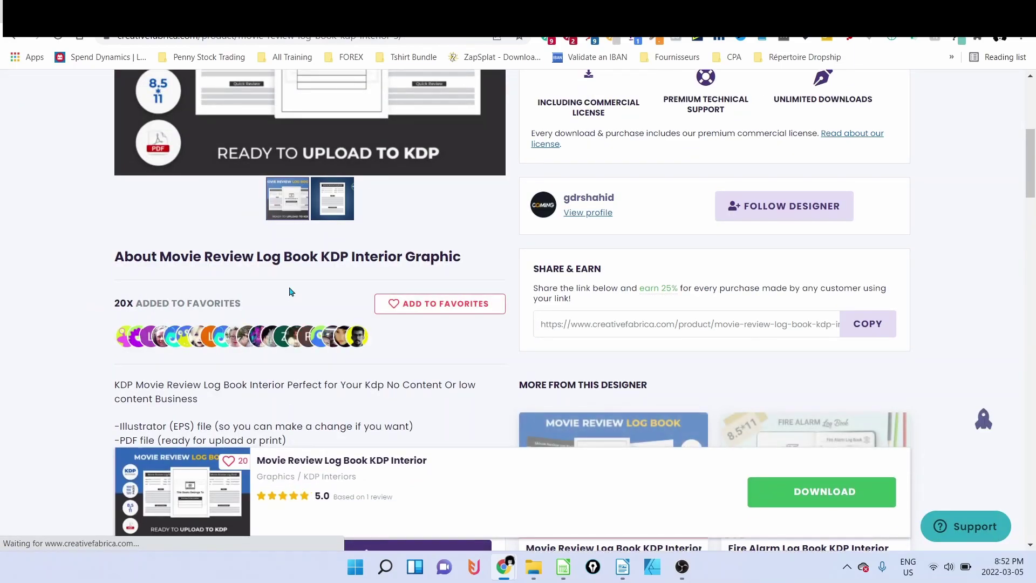
pyautogui.scroll(-10, 290, 291)
pyautogui.moveTo(536, 226); pyautogui.dragTo(616, 229)
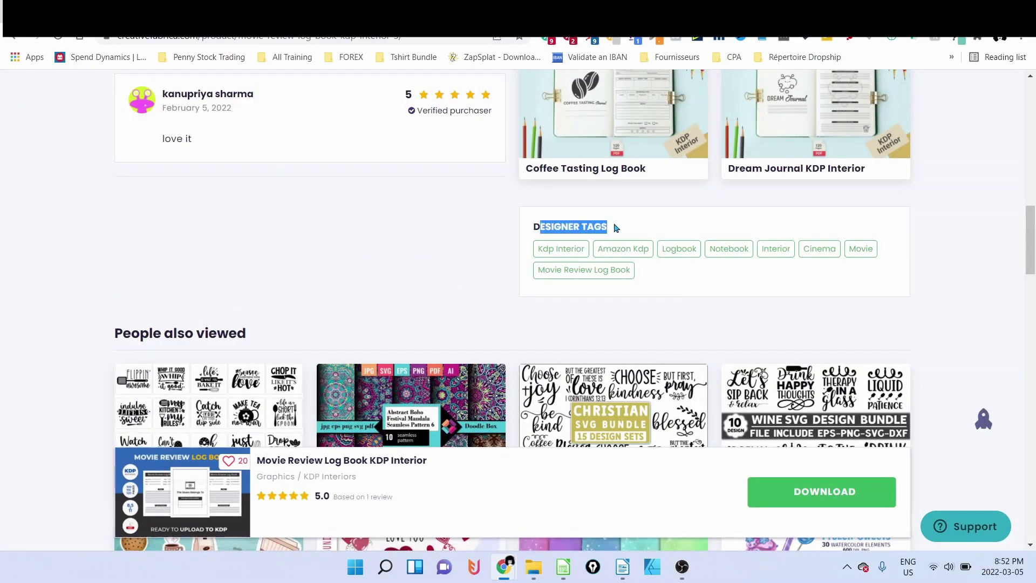
pyautogui.click(679, 291)
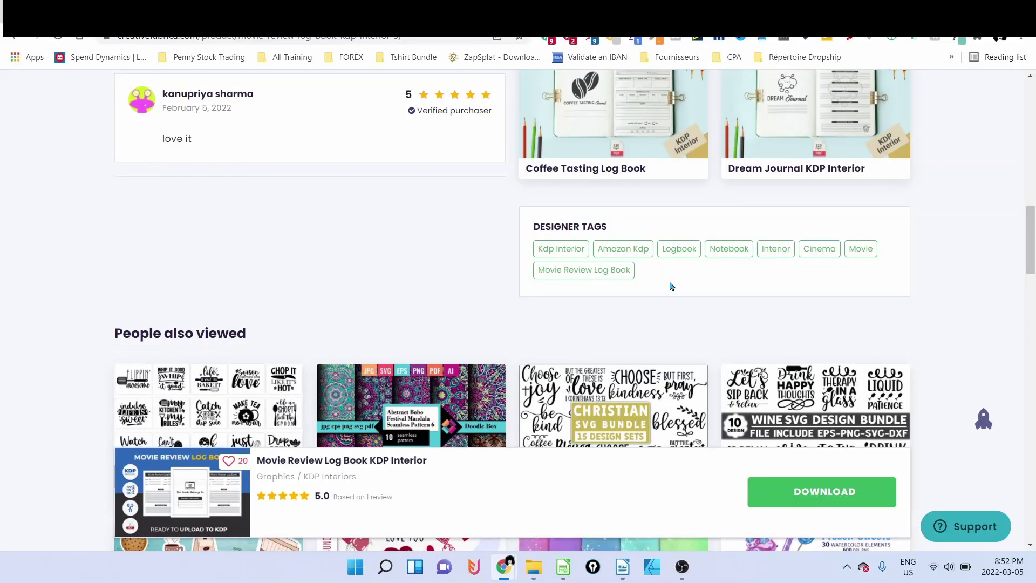
pyautogui.moveTo(670, 286); pyautogui.dragTo(82, 93)
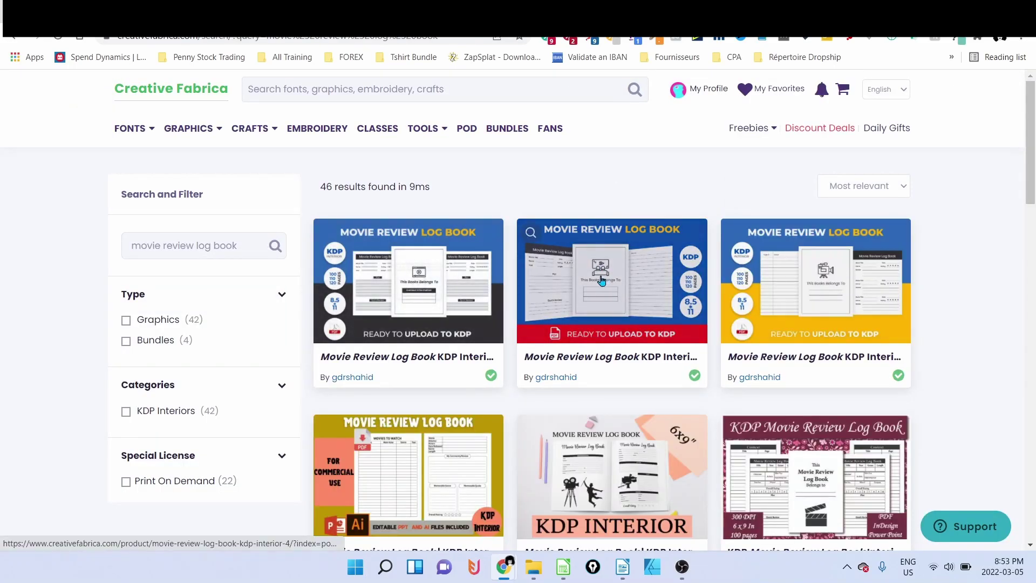
# Step: On the second listing, select the Animation, Movie Making and Cinema tags
pyautogui.click(601, 280)
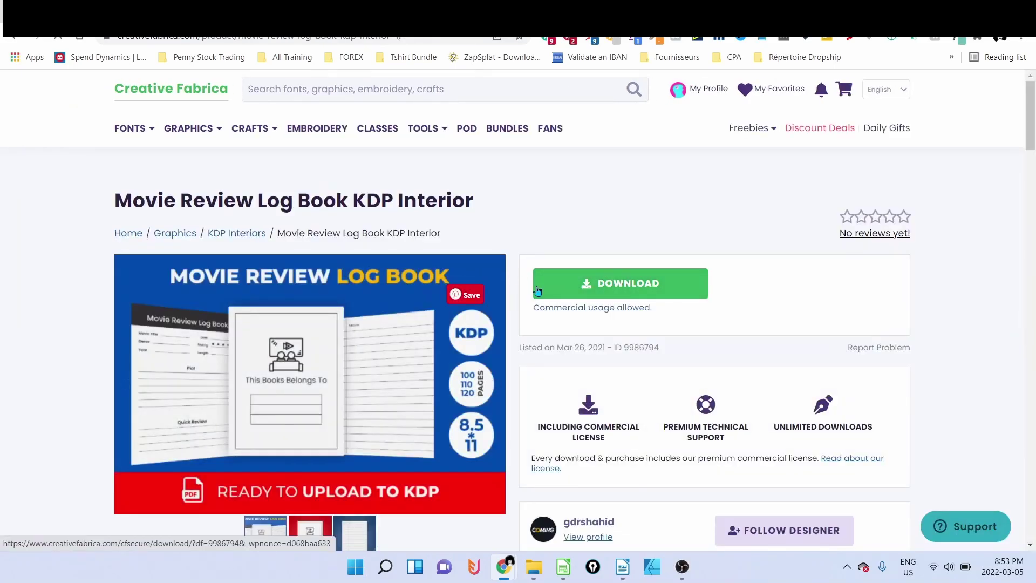
pyautogui.scroll(-4, 537, 294)
pyautogui.scroll(-5, 519, 288)
pyautogui.scroll(-2, 485, 279)
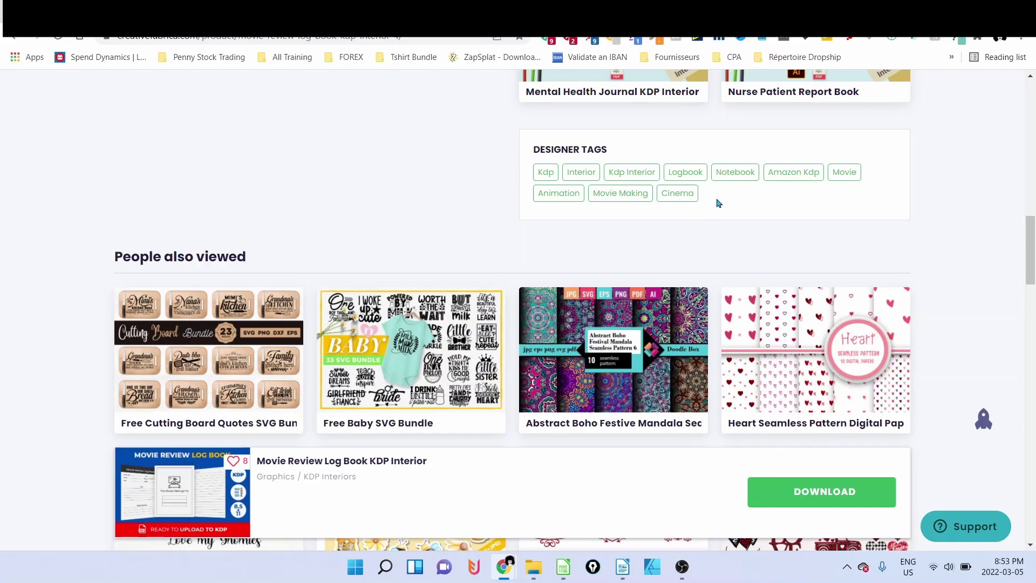
pyautogui.moveTo(716, 202); pyautogui.dragTo(541, 199)
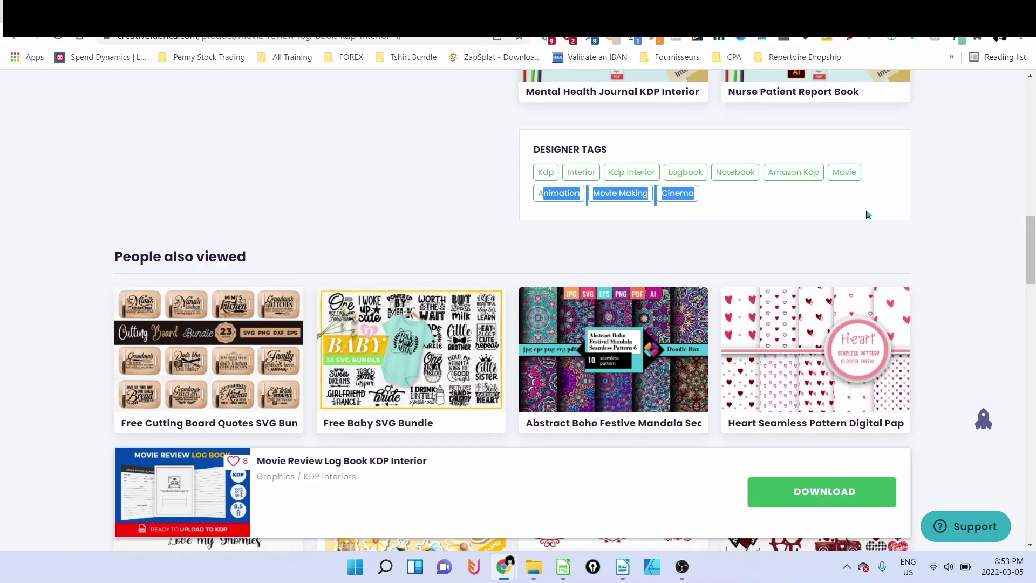
pyautogui.click(578, 494)
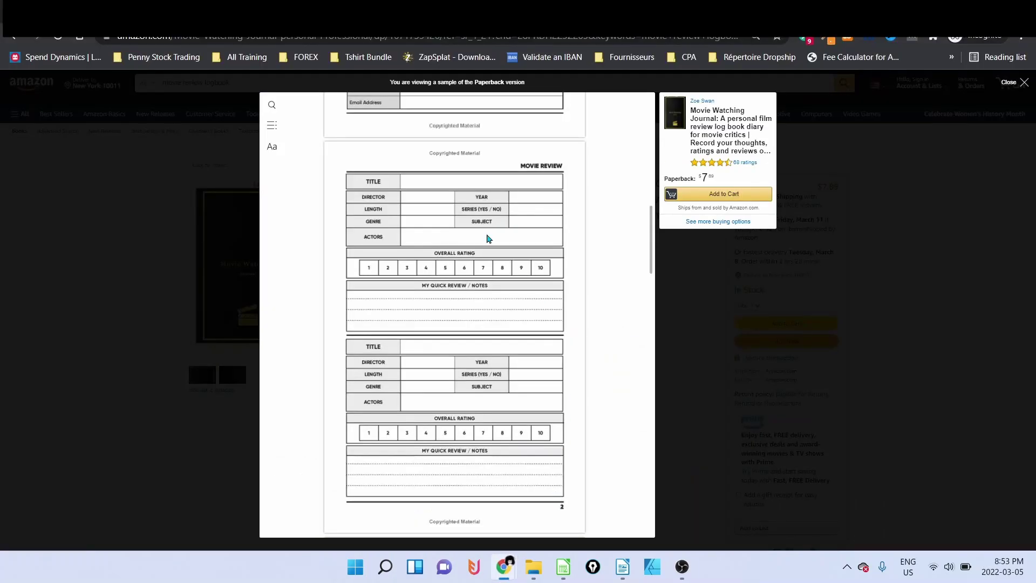
# Step: Briefly revisit the Creative Fabrica page, then open a new Chrome Incognito window
pyautogui.click(506, 565)
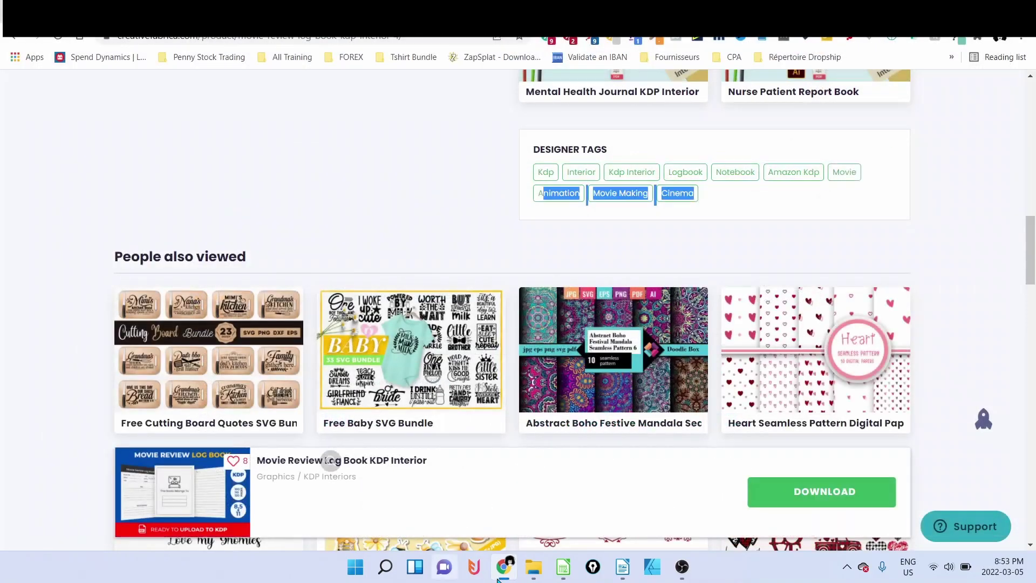
pyautogui.click(506, 566)
pyautogui.click(505, 567)
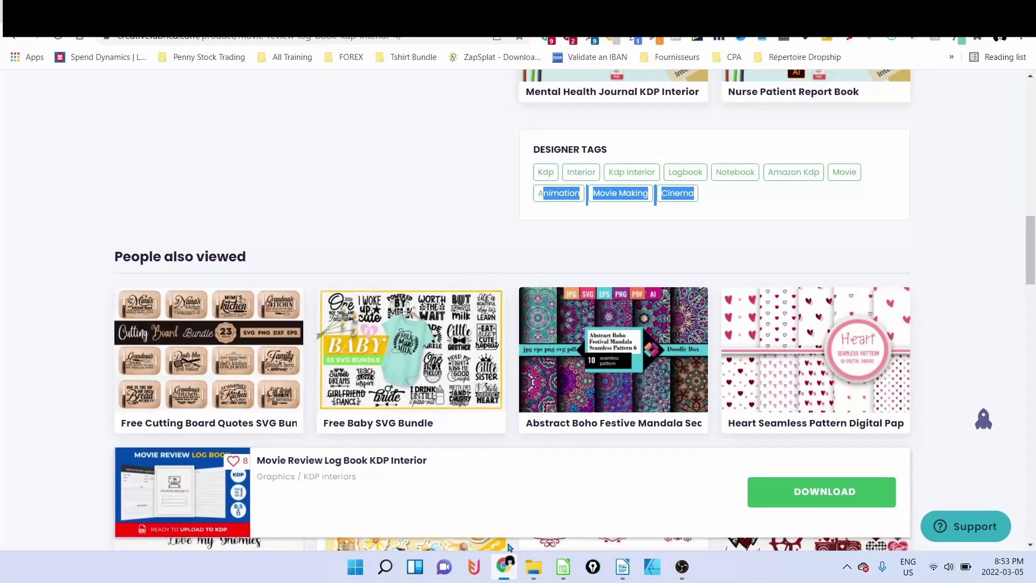
pyautogui.click(1021, 38)
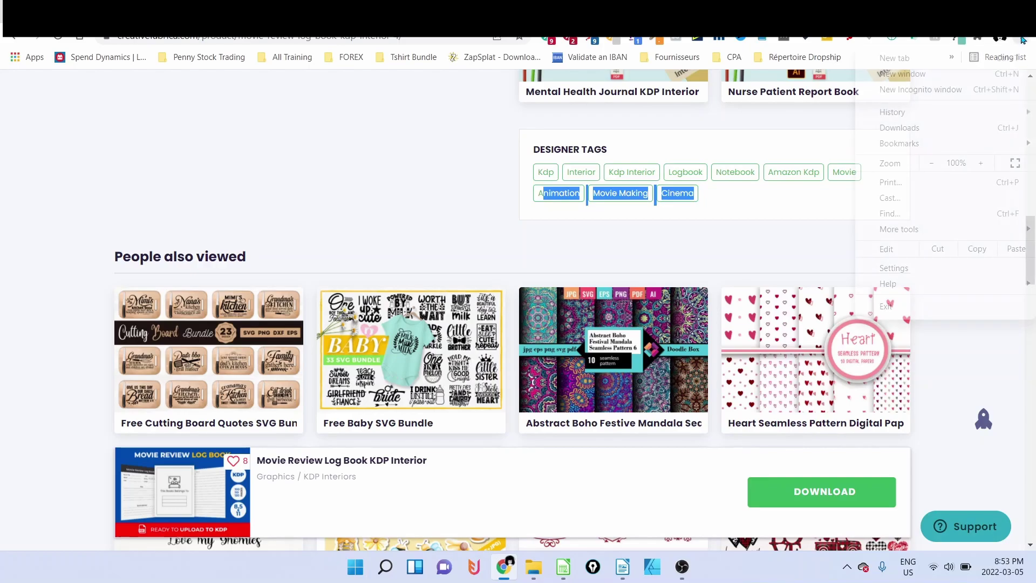
pyautogui.click(928, 90)
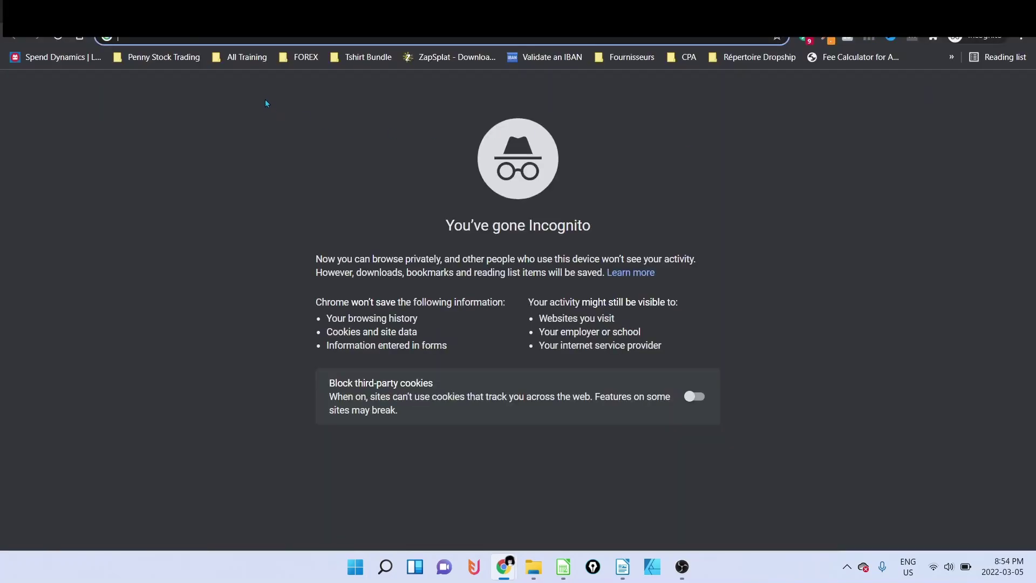
pyautogui.write('ama')
# Step: Load amazon.com and set the delivery location to zip code 10011, New York
pyautogui.press('Return')
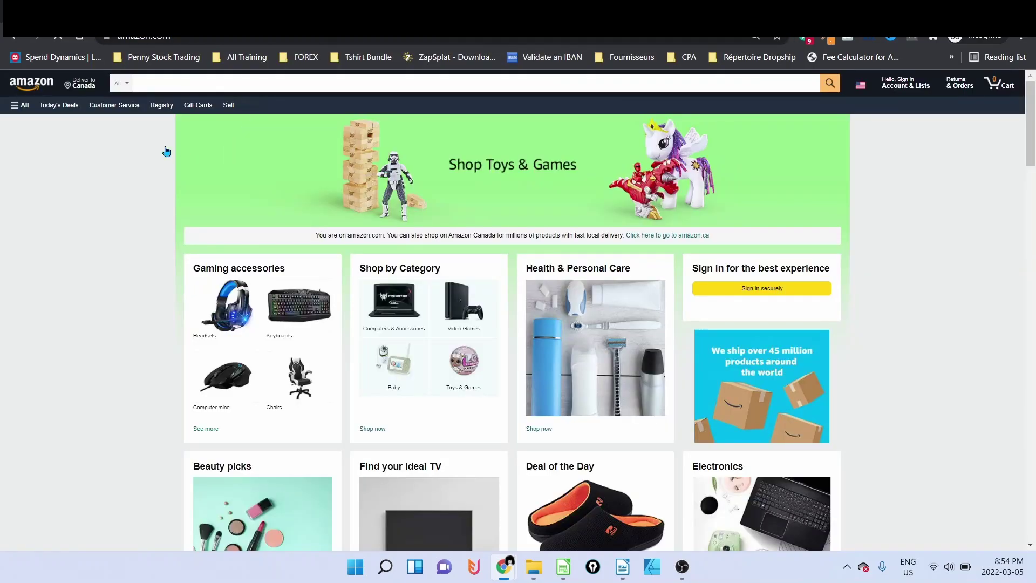
pyautogui.click(85, 85)
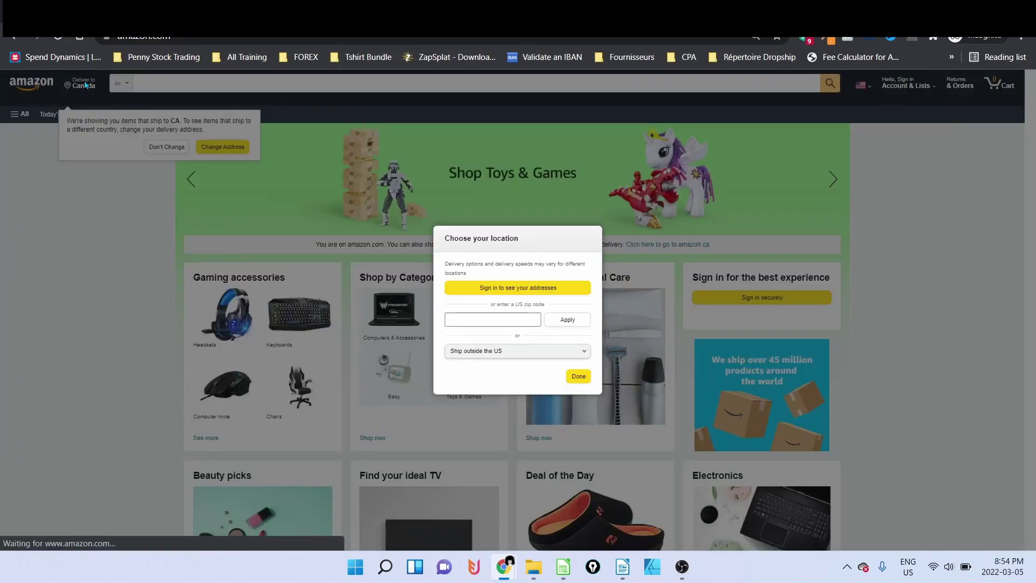
pyautogui.click(478, 320)
pyautogui.click(511, 340)
pyautogui.write('10011')
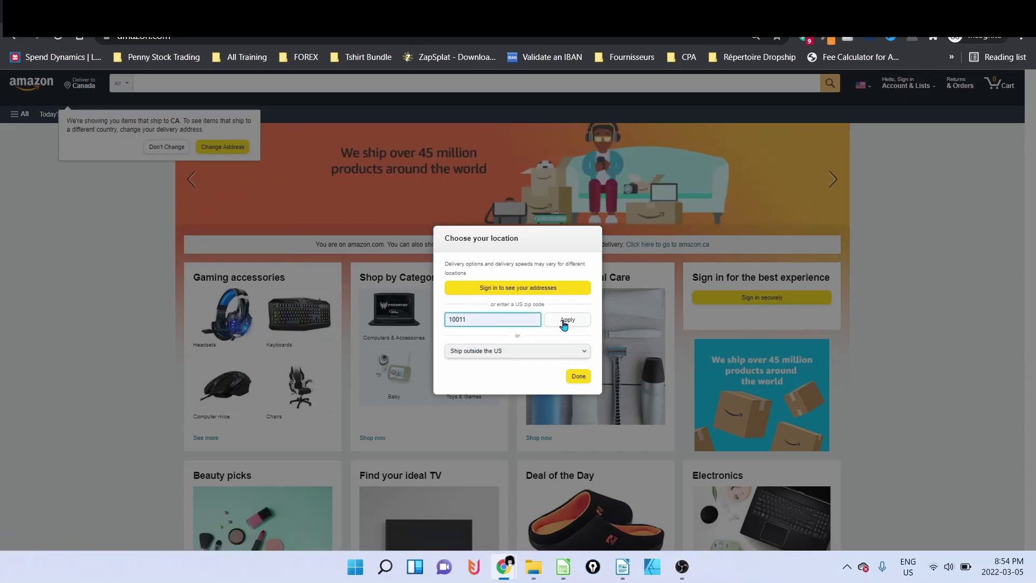
pyautogui.click(565, 323)
pyautogui.click(567, 353)
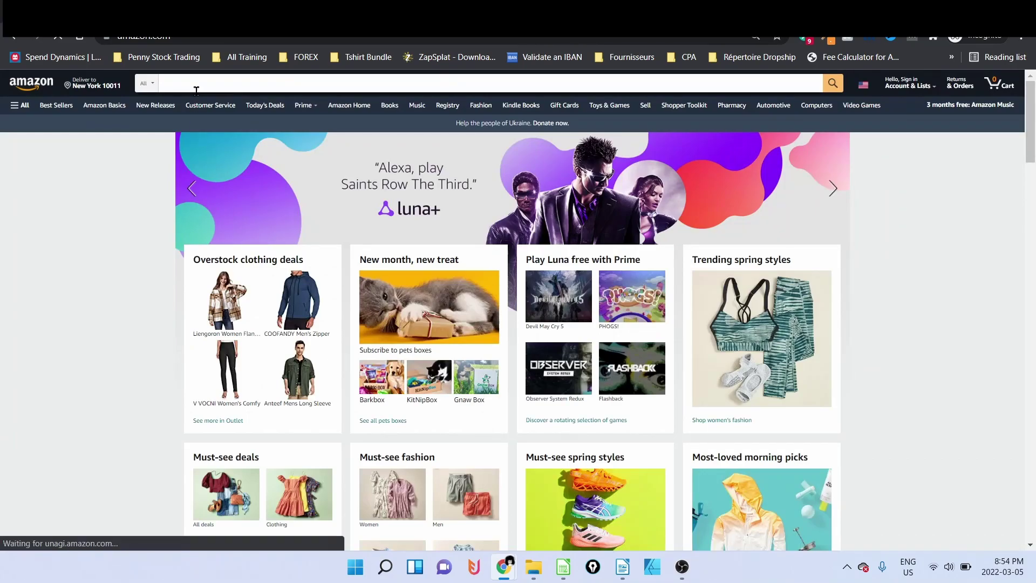
# Step: Enter 'movie review' in Amazon search and try appending a, b and c for suggestions
pyautogui.click(205, 83)
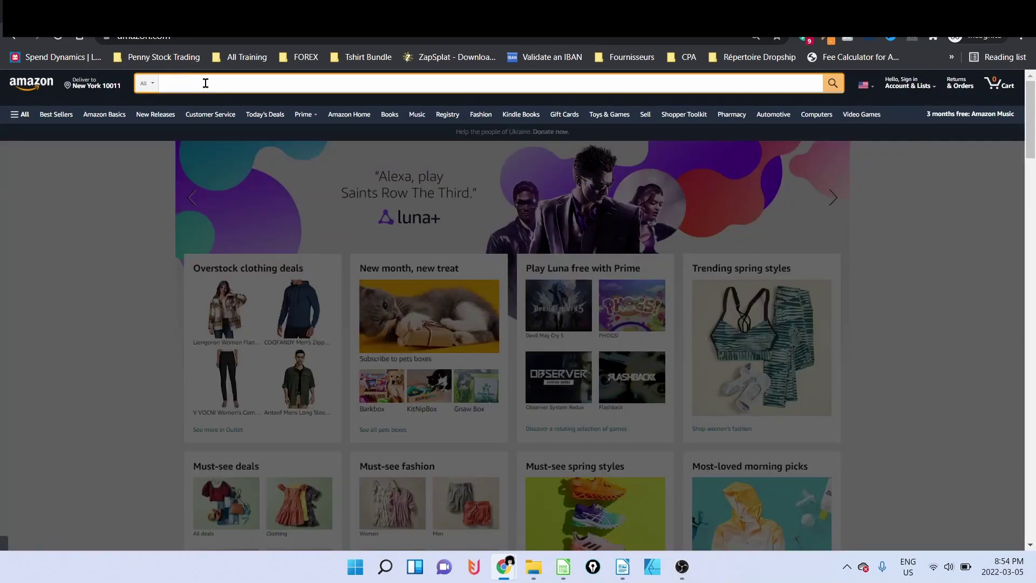
pyautogui.write('move')
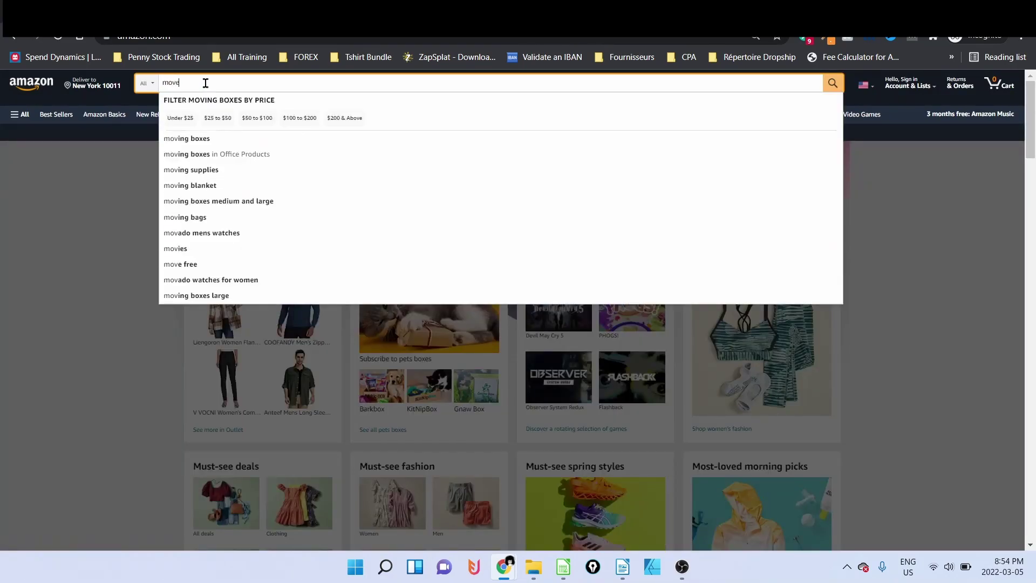
pyautogui.press('BackSpace')
pyautogui.write('ie rev')
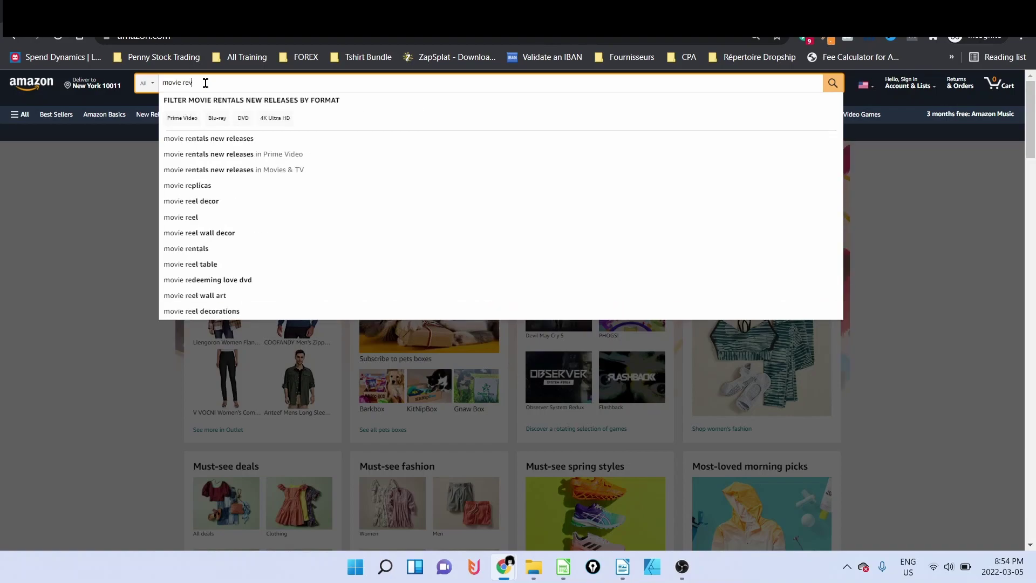
pyautogui.write('iew')
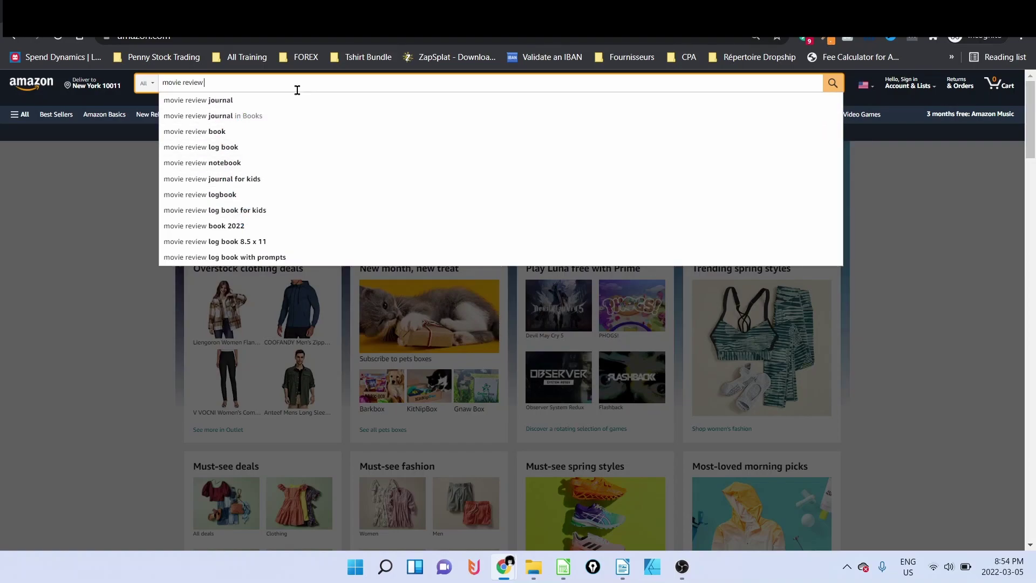
pyautogui.write(' a')
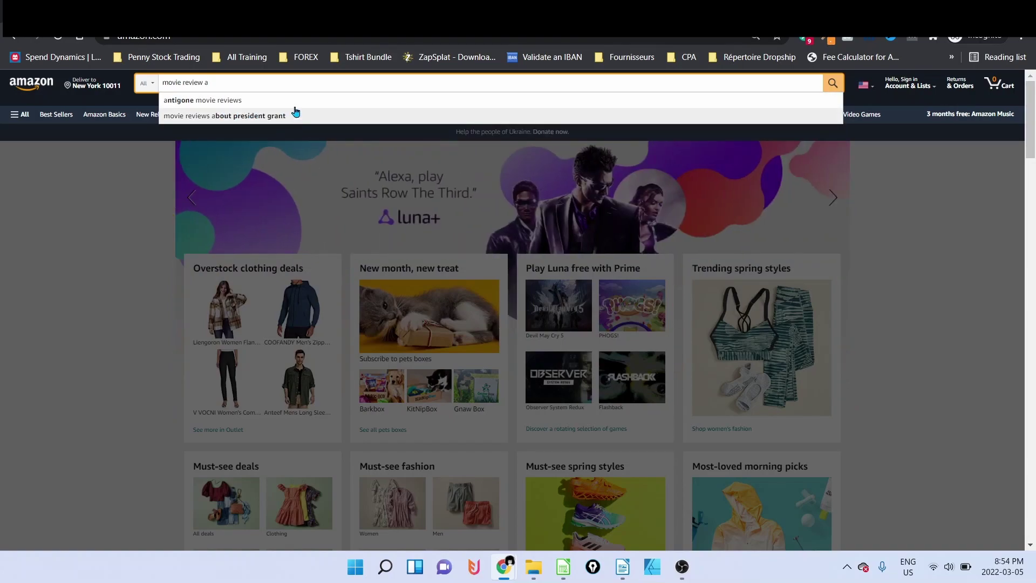
pyautogui.press('BackSpace')
pyautogui.write('b')
pyautogui.press('BackSpace')
pyautogui.write('c')
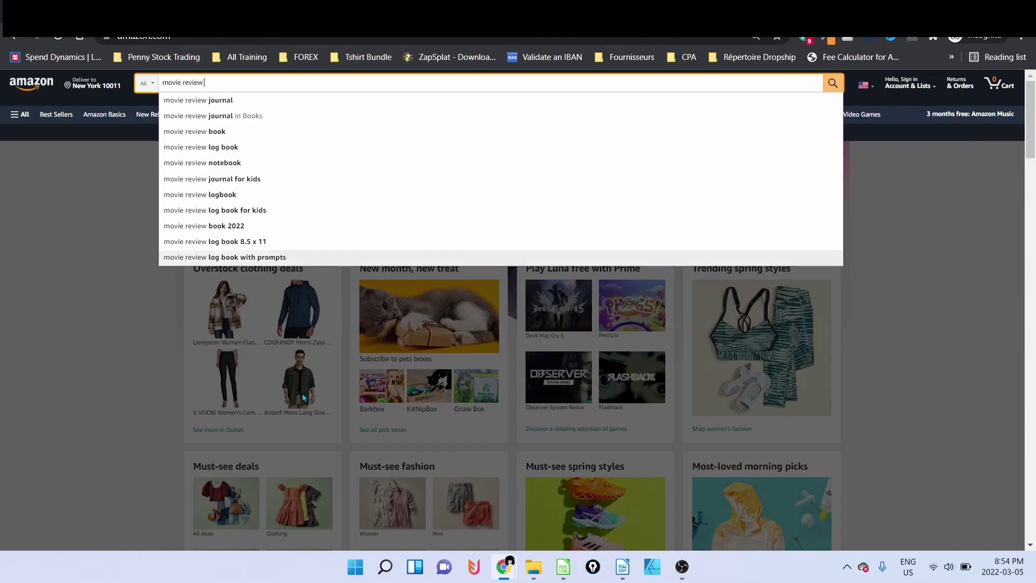
# Step: Bring up Keyword Tool Dominator and highlight its 'movie review *' Amazon query
pyautogui.moveTo(503, 567)
pyautogui.click(430, 494)
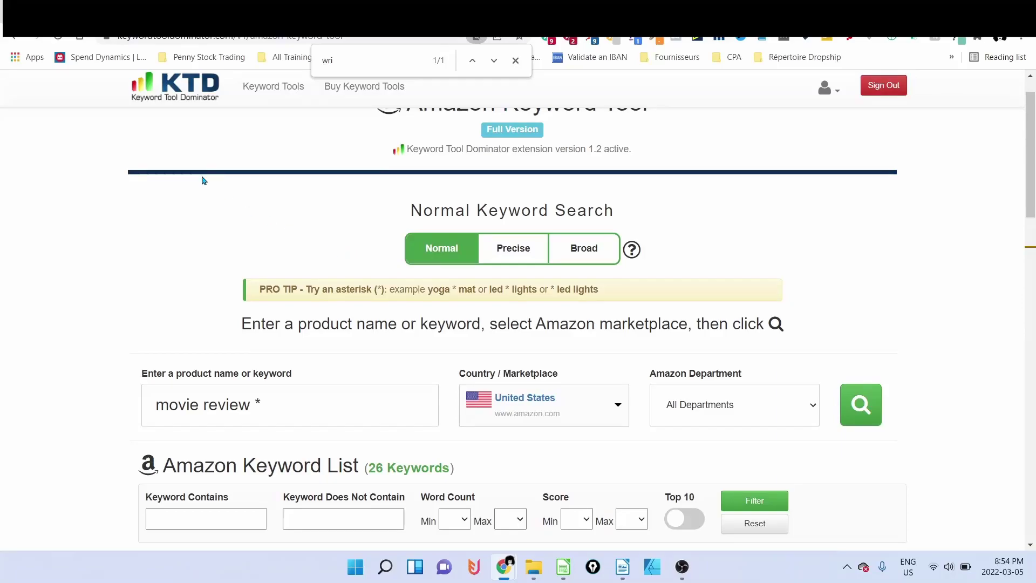
pyautogui.scroll(-2, 154, 287)
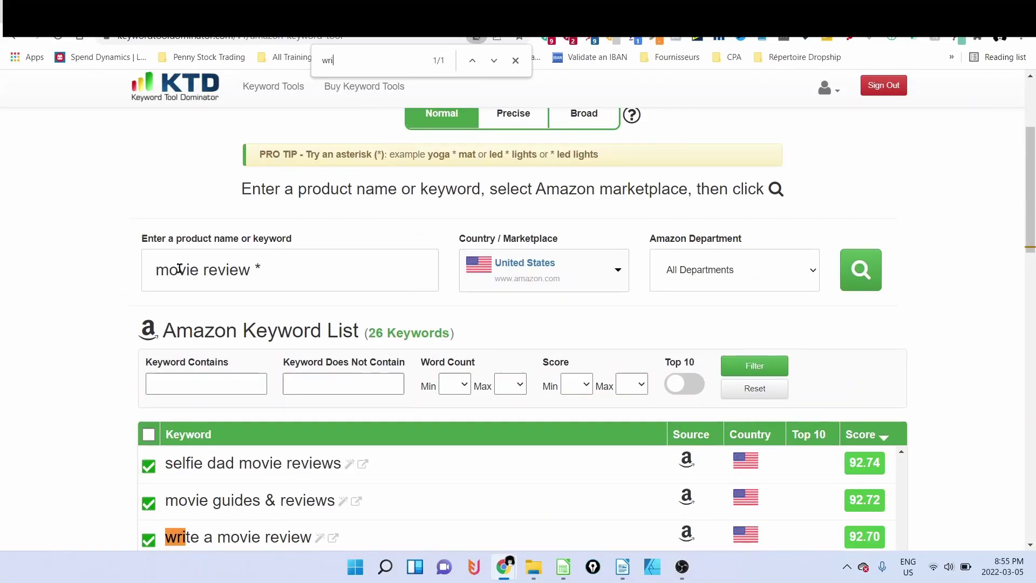
pyautogui.moveTo(155, 275); pyautogui.dragTo(270, 269)
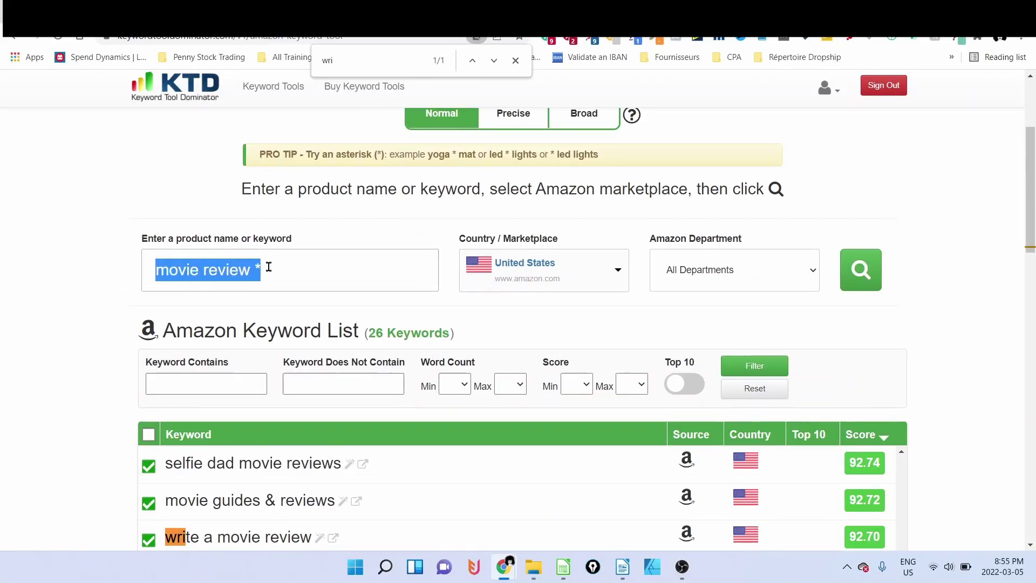
pyautogui.click(295, 270)
pyautogui.scroll(-2, 79, 300)
pyautogui.scroll(-2, 208, 296)
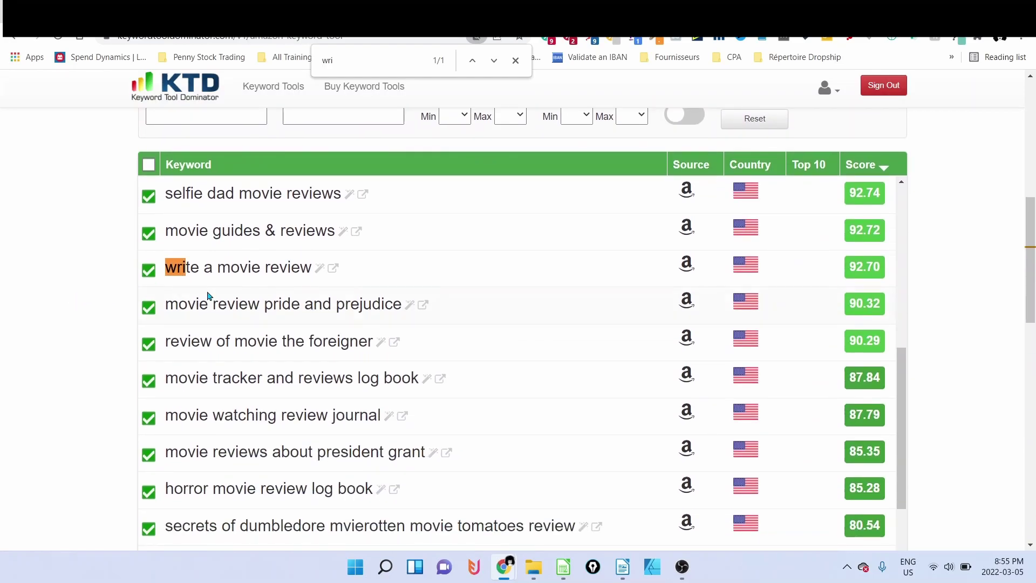
pyautogui.scroll(1, 307, 301)
pyautogui.scroll(2, 305, 301)
pyautogui.scroll(2, 324, 283)
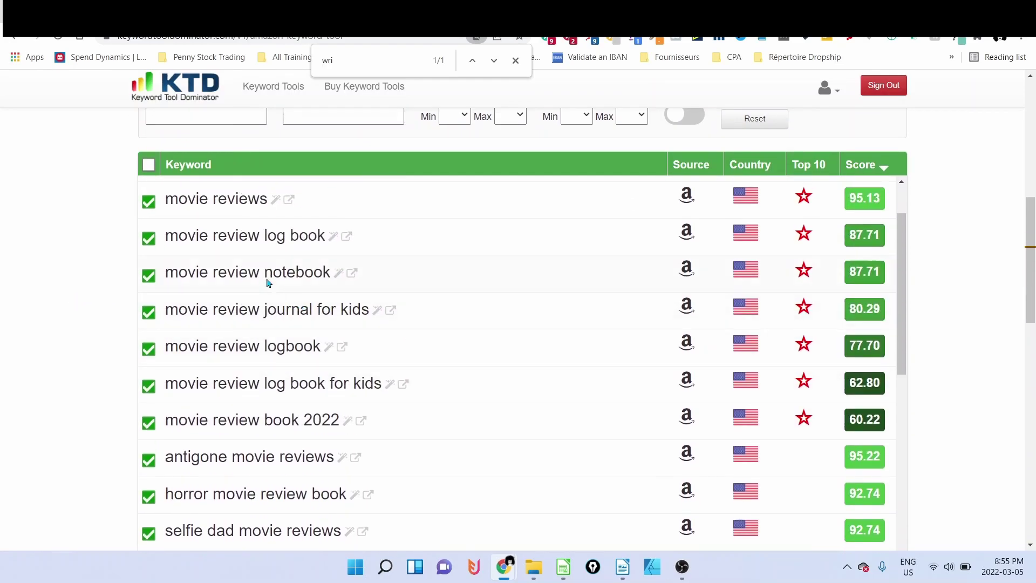
pyautogui.scroll(1, 267, 277)
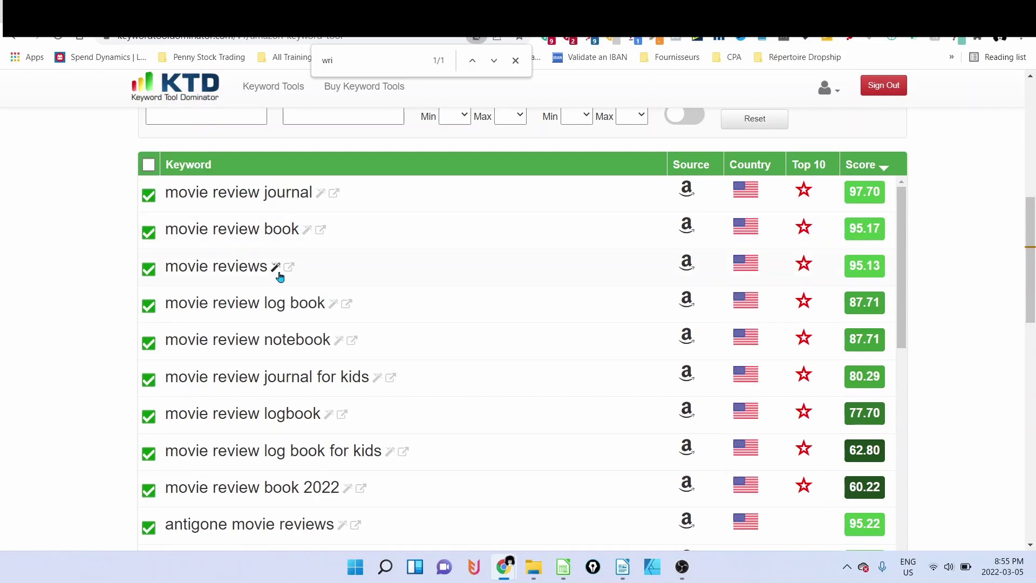
pyautogui.scroll(-1, 305, 329)
pyautogui.scroll(-2, 305, 329)
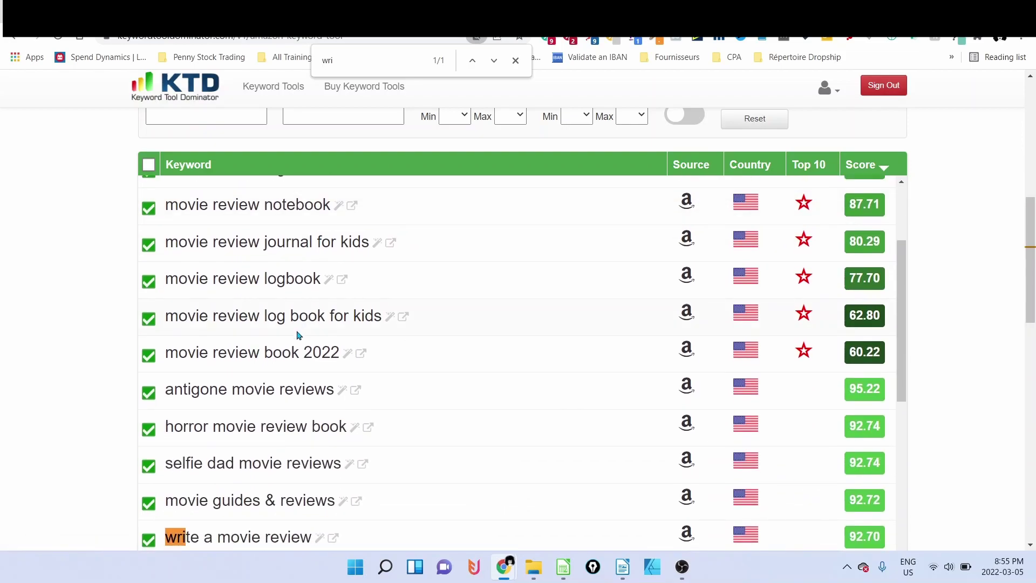
pyautogui.scroll(-2, 296, 335)
pyautogui.scroll(-2, 279, 327)
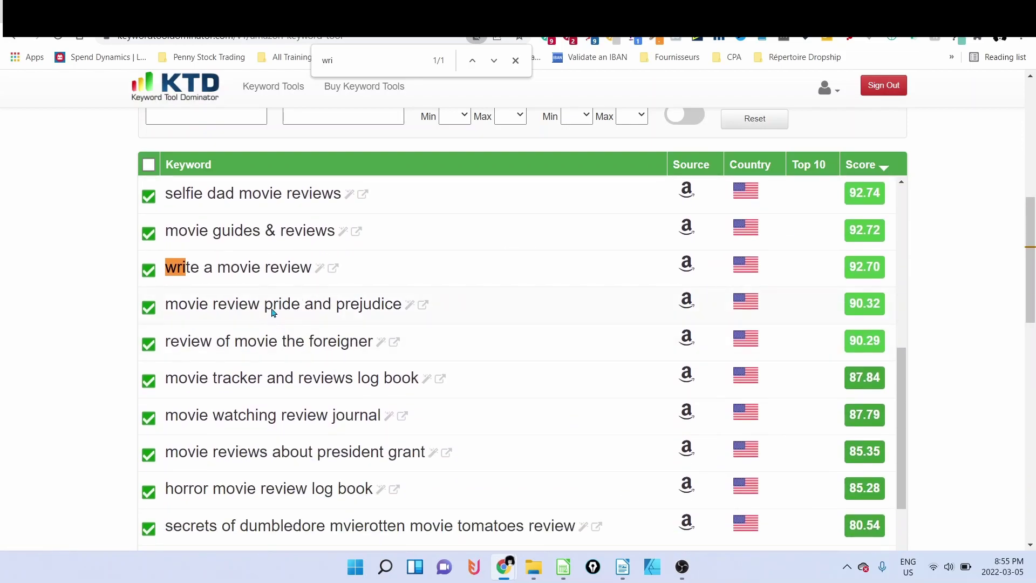
pyautogui.scroll(3, 283, 303)
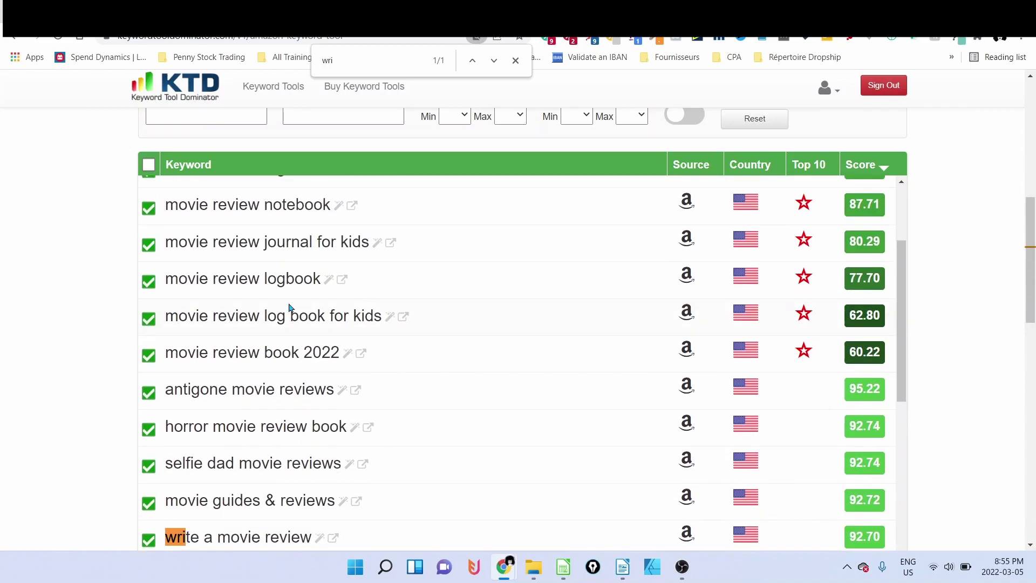
pyautogui.scroll(2, 288, 300)
pyautogui.scroll(-3, 306, 324)
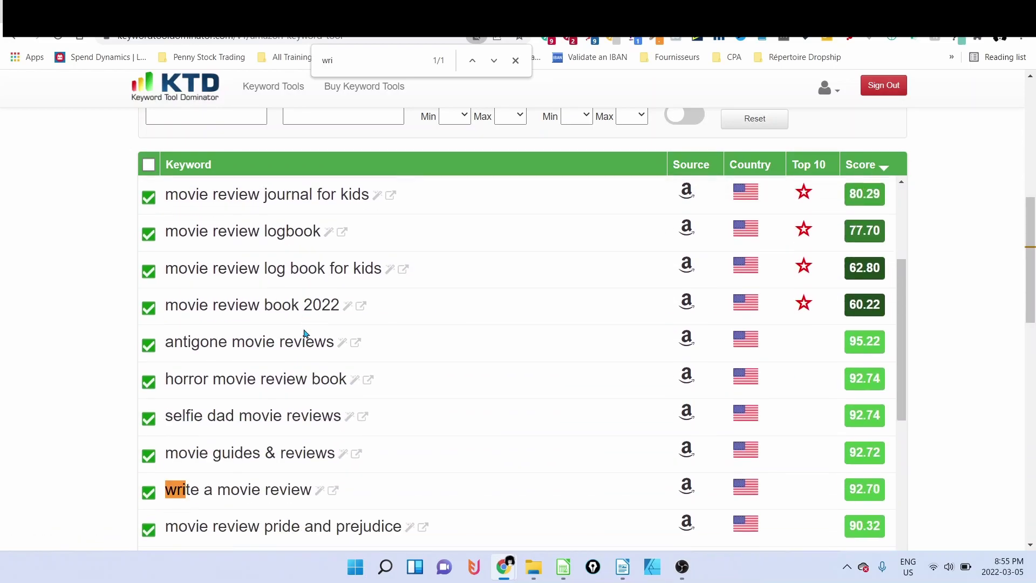
pyautogui.scroll(-3, 305, 332)
pyautogui.scroll(-1, 301, 331)
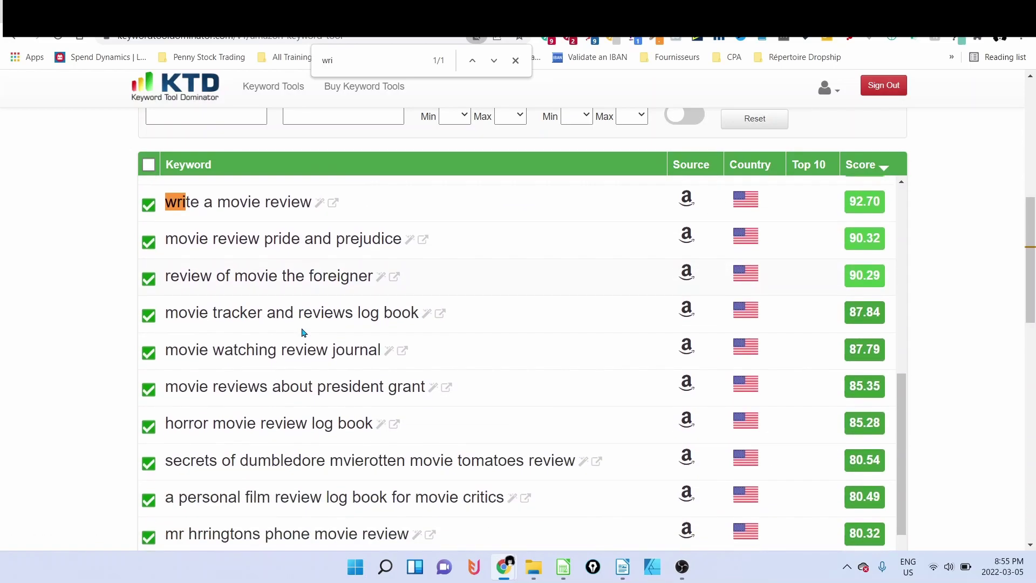
pyautogui.scroll(-1, 301, 332)
pyautogui.scroll(-2, 12, 320)
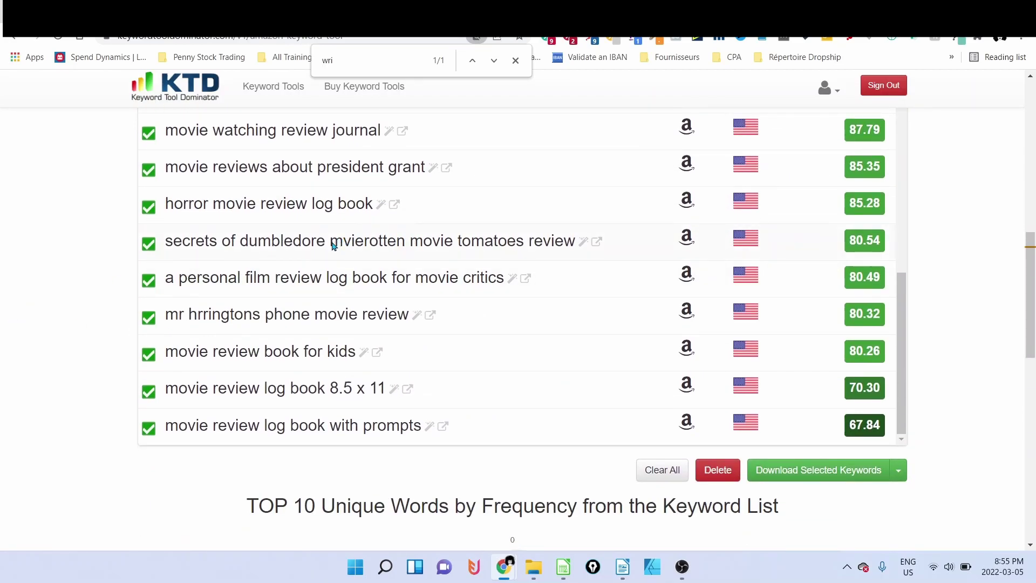
pyautogui.scroll(2, 328, 257)
pyautogui.scroll(5, 333, 258)
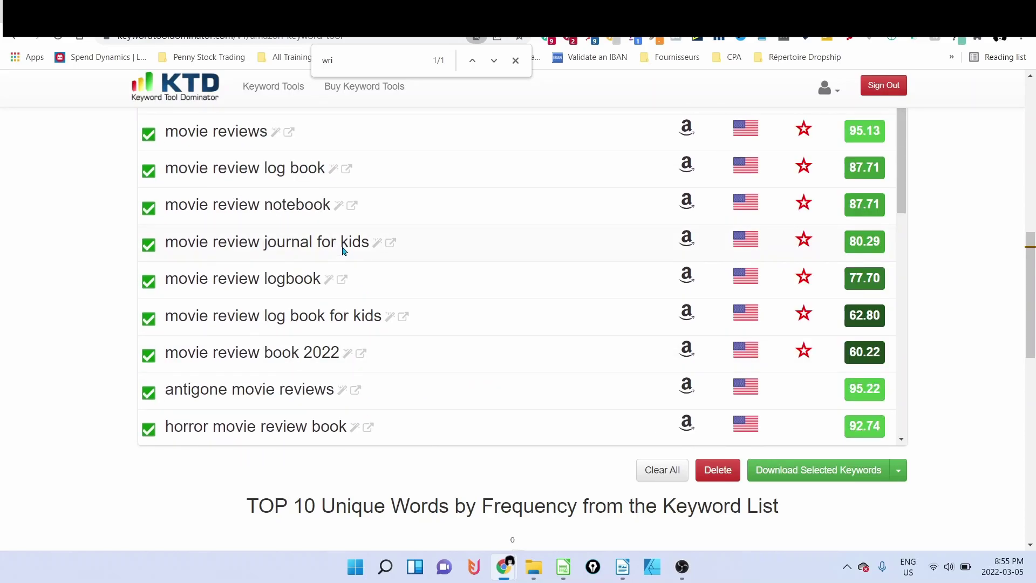
pyautogui.moveTo(504, 567)
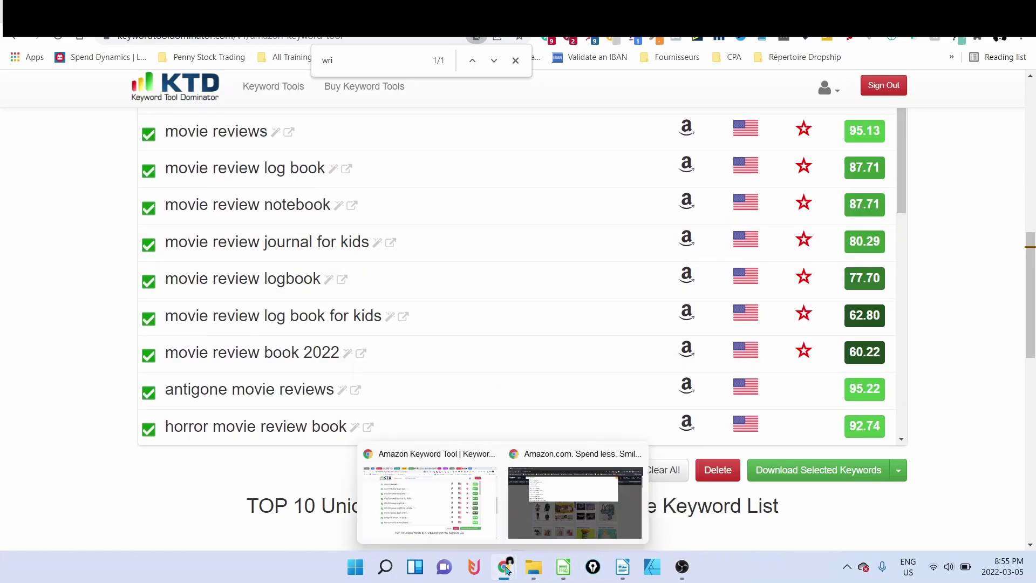
# Step: Open Google in a new private tab and search for 'movie review'
pyautogui.click(558, 473)
pyautogui.hotkey('ctrl', 't')
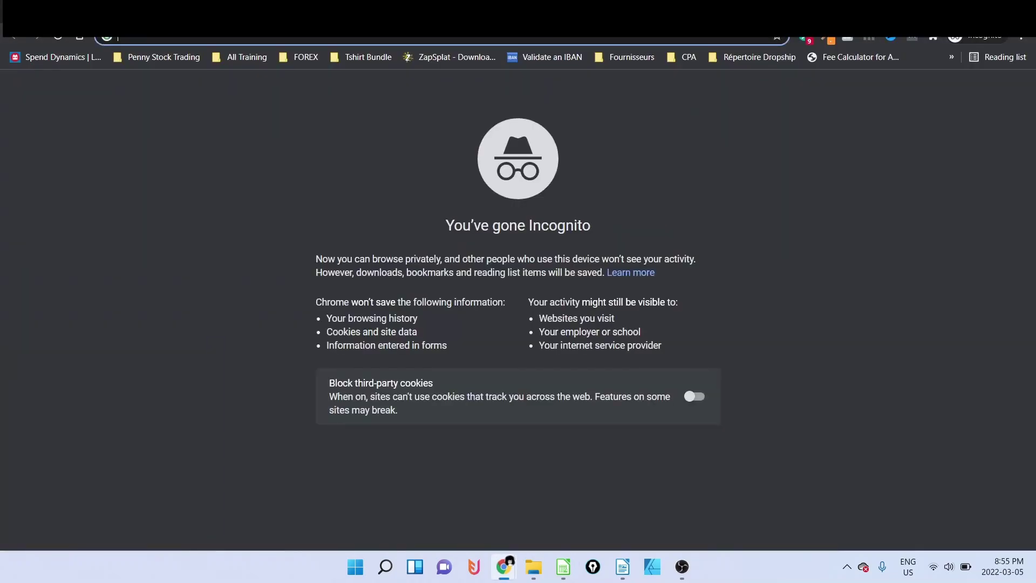
pyautogui.write('goo')
pyautogui.press('Return')
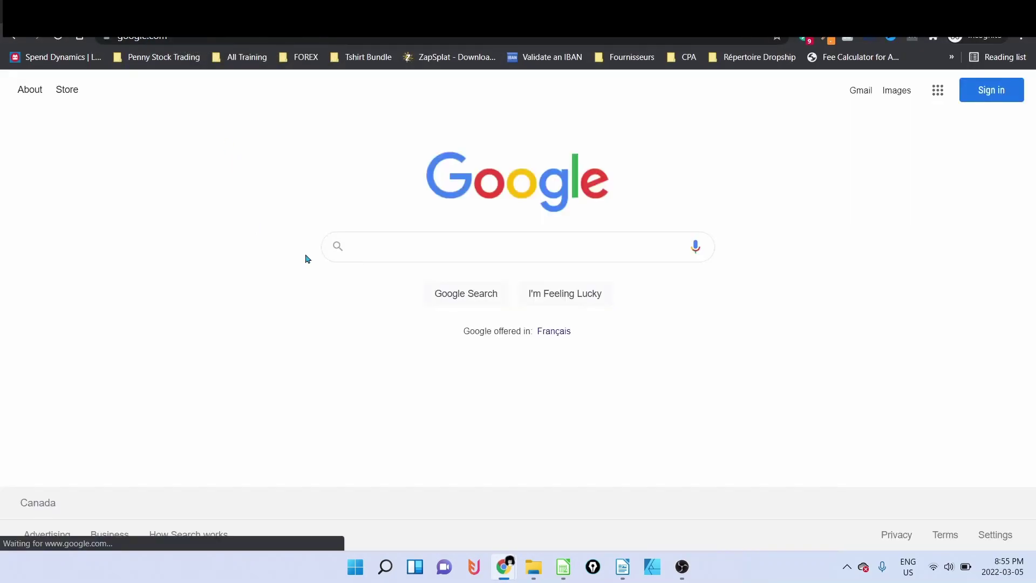
pyautogui.click(402, 248)
pyautogui.write('movi')
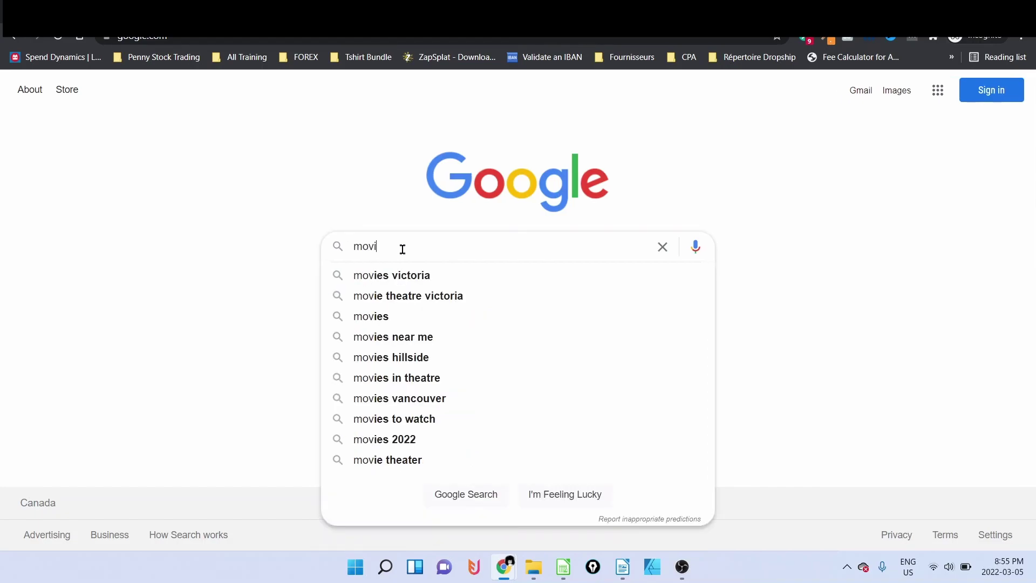
pyautogui.write('e review')
pyautogui.press('Return')
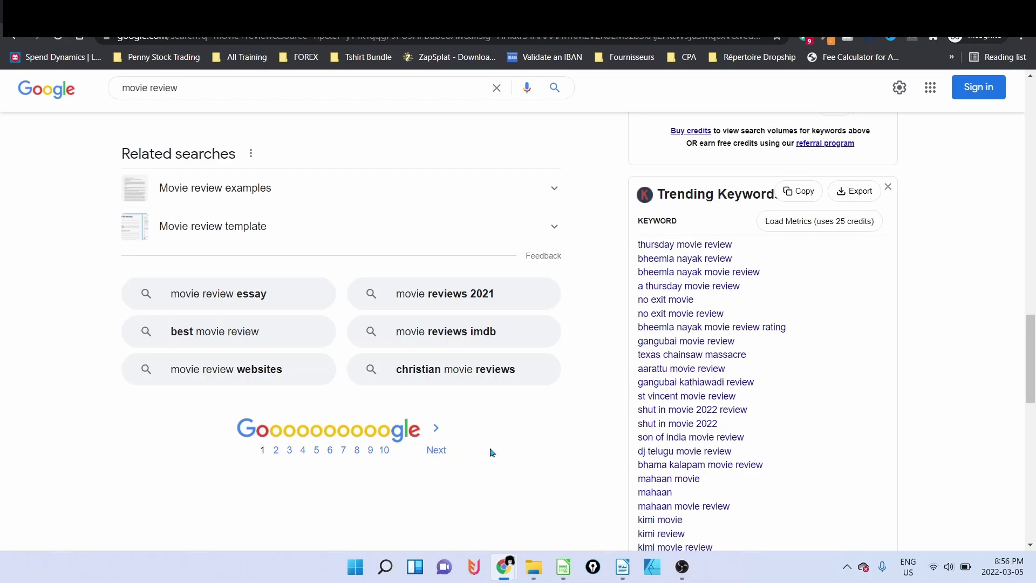
# Step: Search Google for 'who is doing movie reviews' and highlight the People also ask heading
pyautogui.moveTo(1031, 369); pyautogui.dragTo(1031, 105)
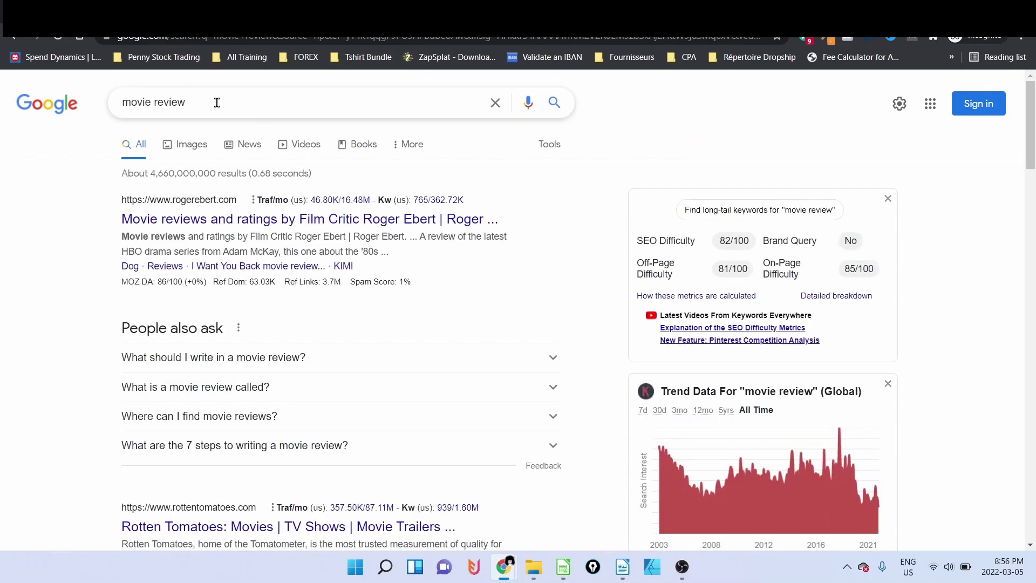
pyautogui.tripleClick(216, 101)
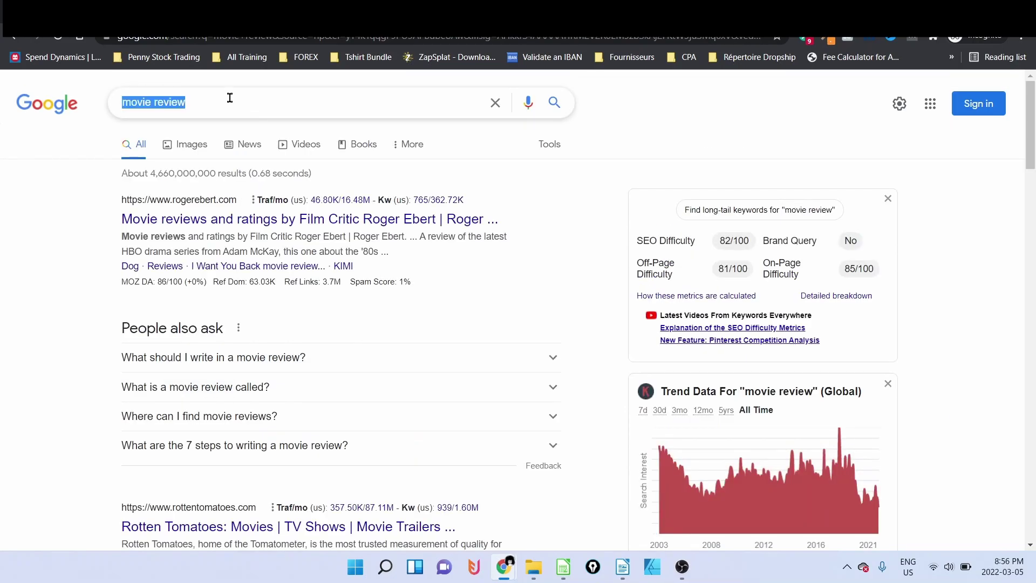
pyautogui.write('who')
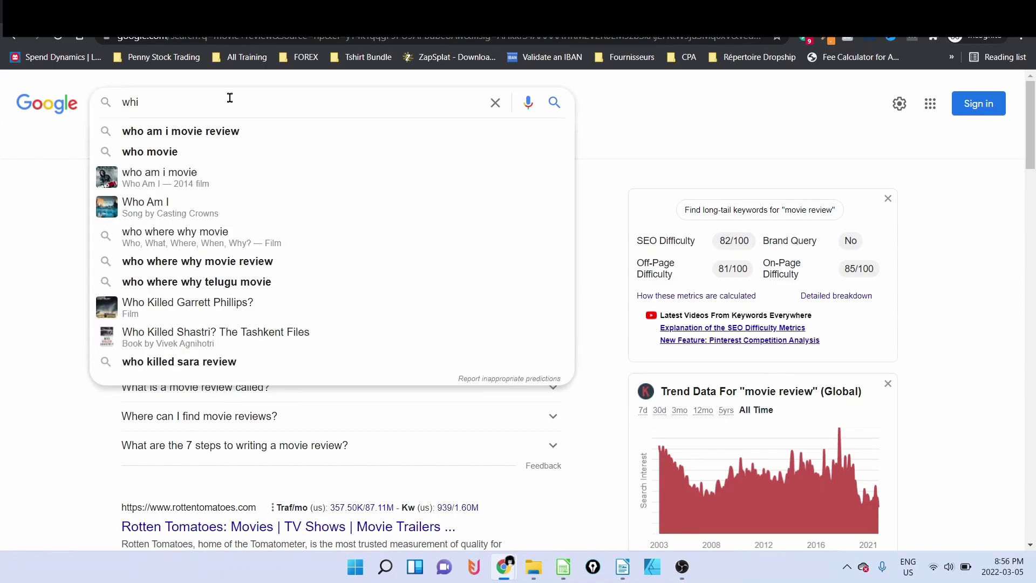
pyautogui.press('BackSpace')
pyautogui.write('o is do')
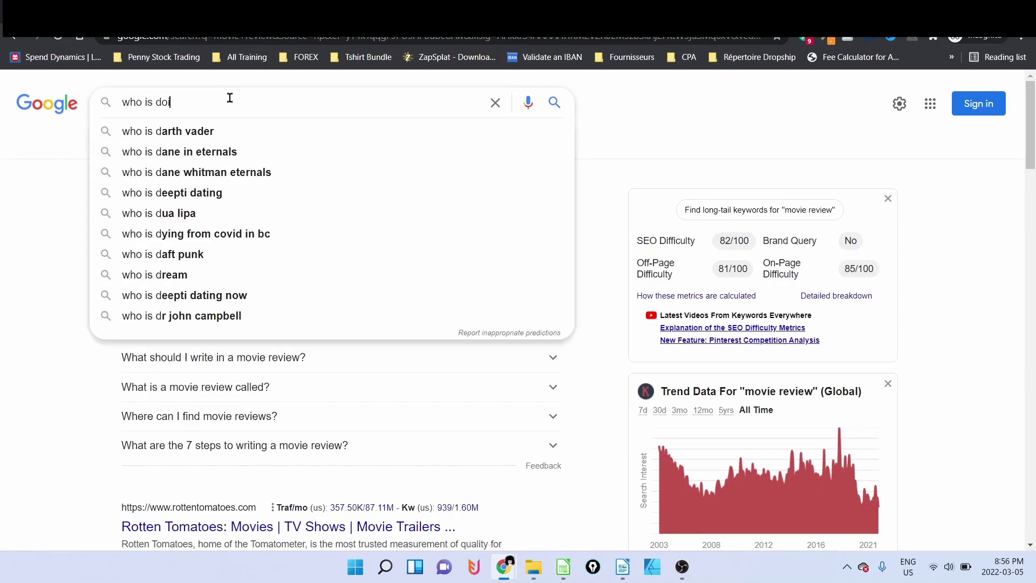
pyautogui.write('ing movie re')
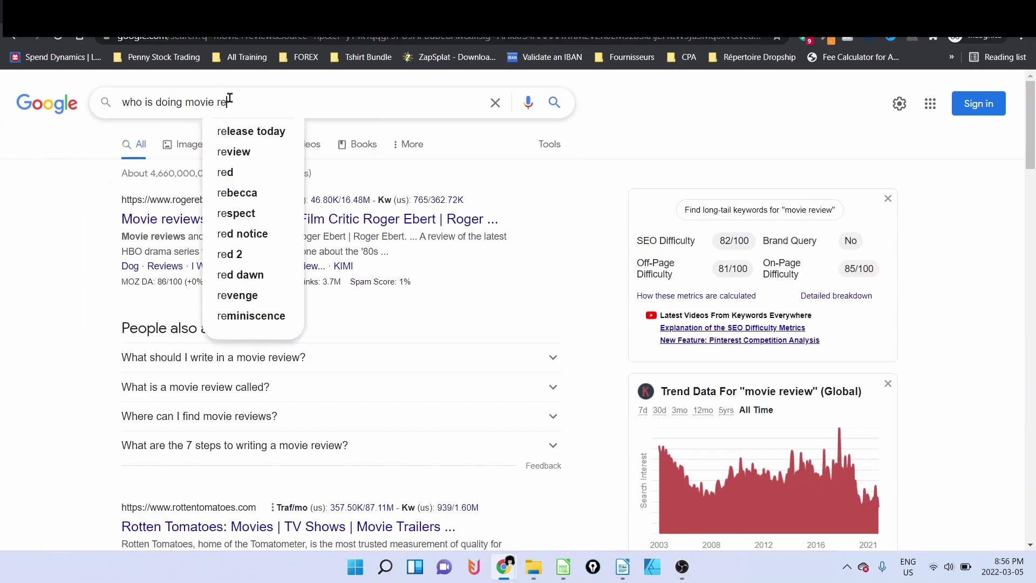
pyautogui.write('views')
pyautogui.press('Return')
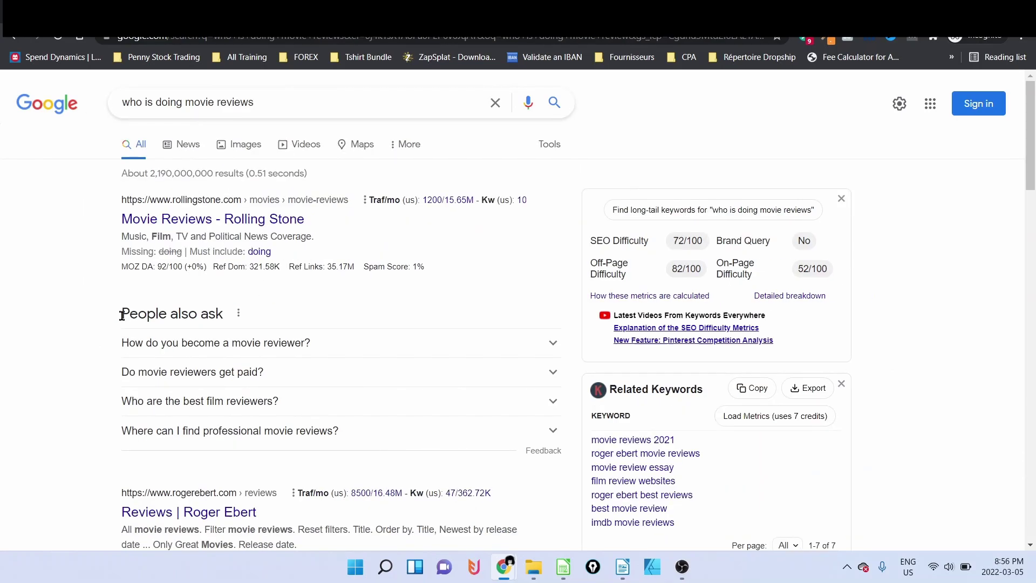
pyautogui.moveTo(122, 315); pyautogui.dragTo(225, 316)
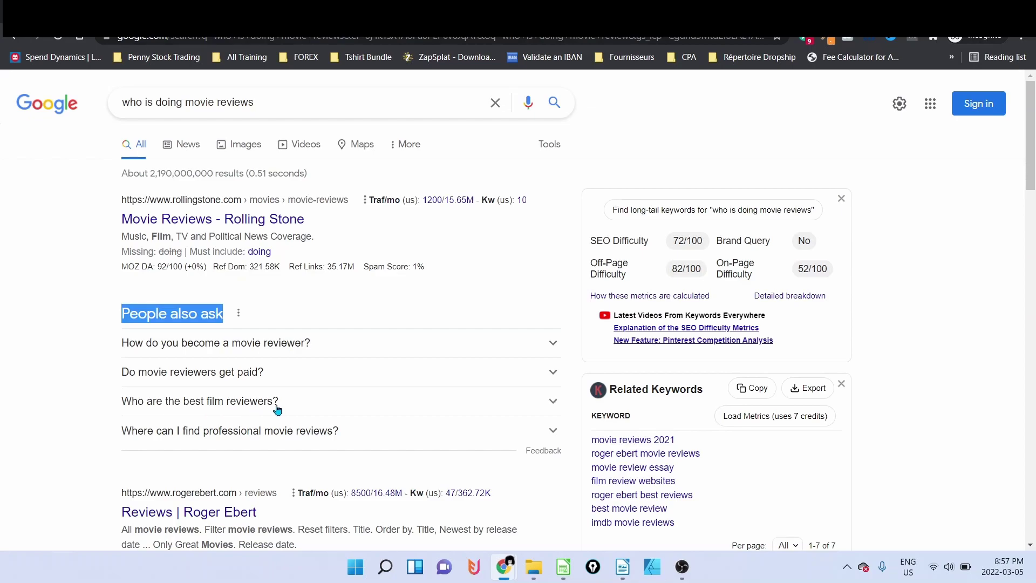
pyautogui.scroll(-1, 45, 361)
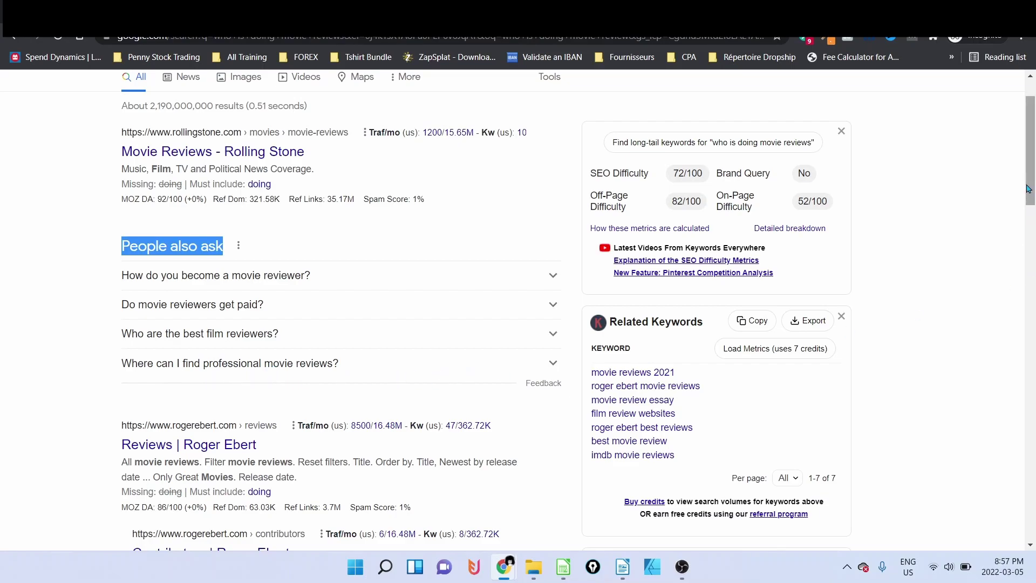
pyautogui.scroll(1, 1034, 213)
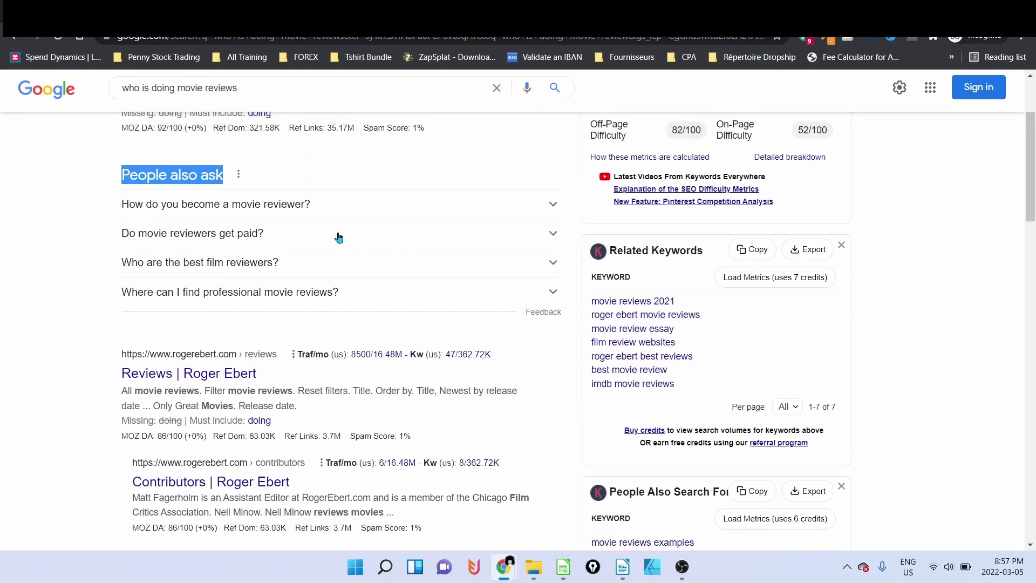
pyautogui.moveTo(1033, 193); pyautogui.dragTo(1033, 526)
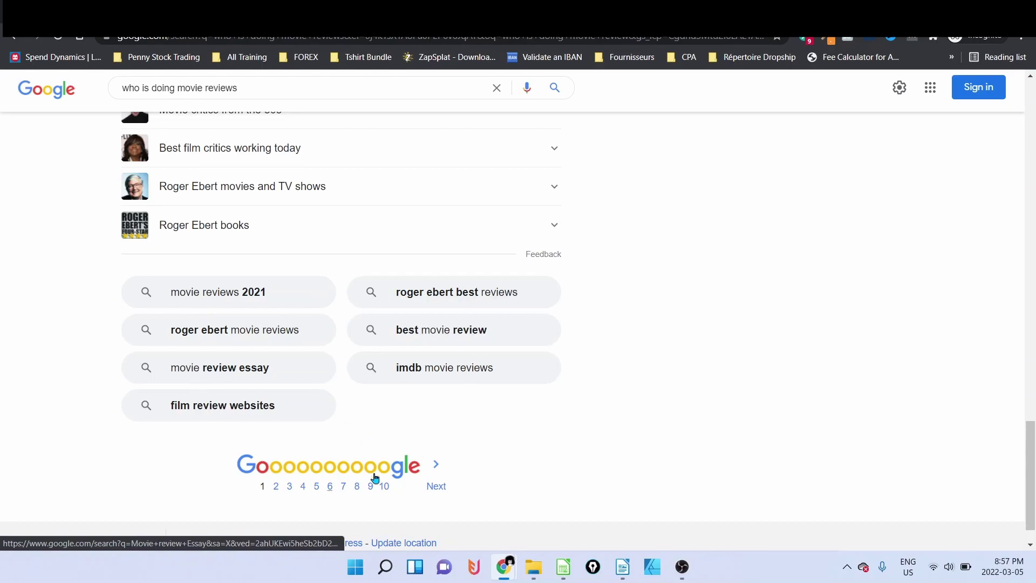
pyautogui.scroll(15, 1019, 444)
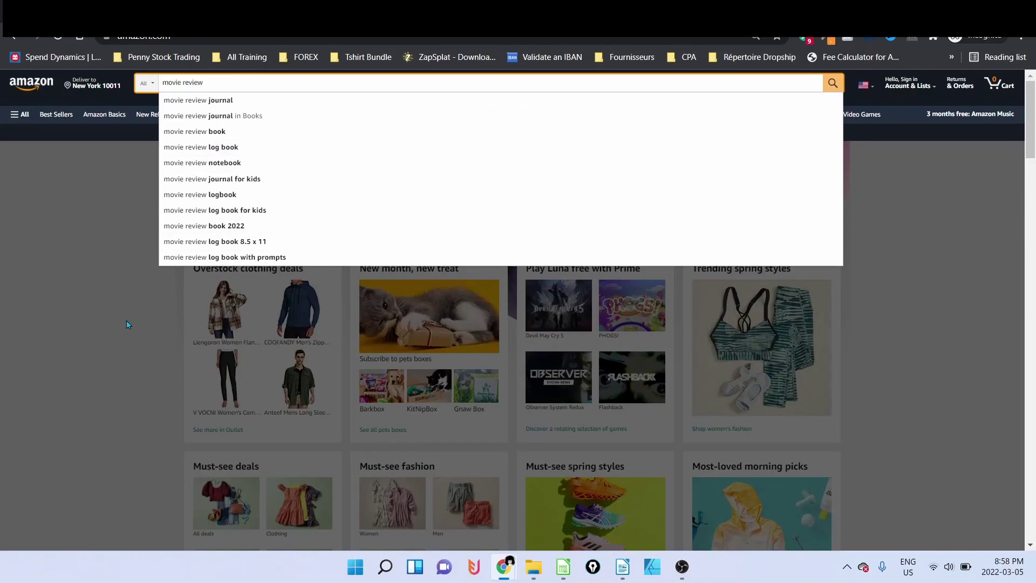
# Step: Search Amazon for 'movie review log book' and expand the Cerebro lists to all 645 keywords
pyautogui.click(130, 326)
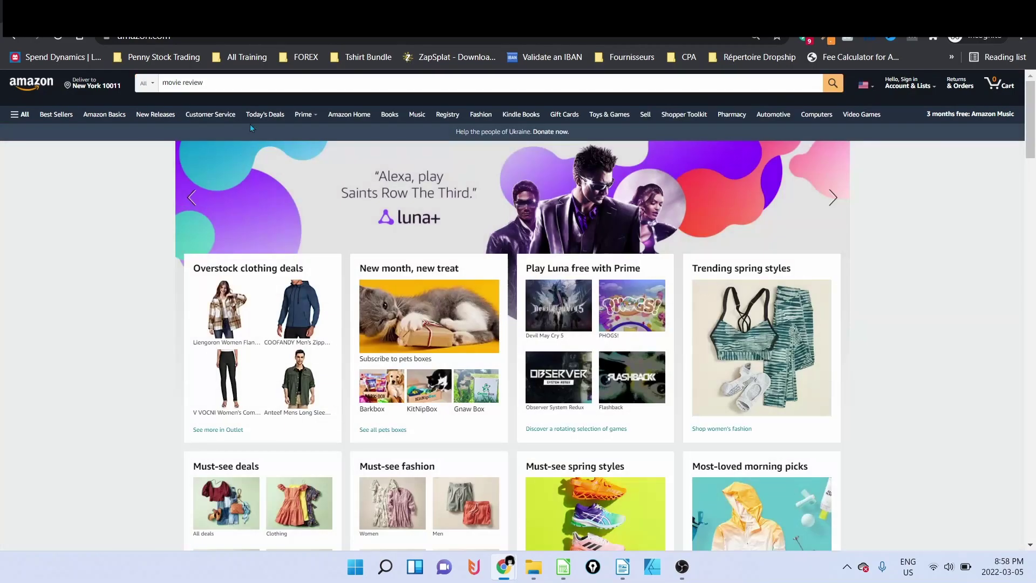
pyautogui.click(249, 85)
pyautogui.write('og book')
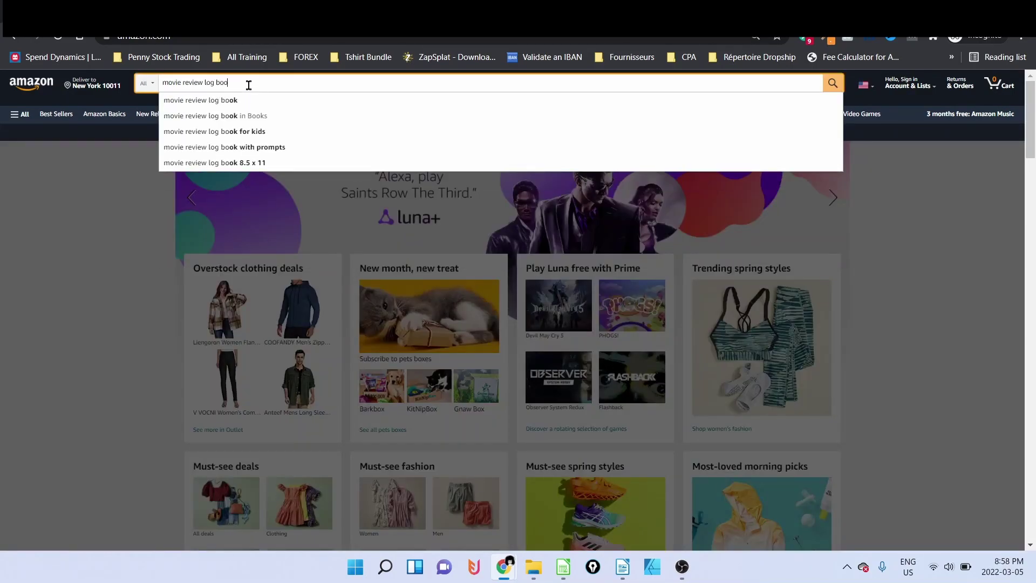
pyautogui.click(225, 103)
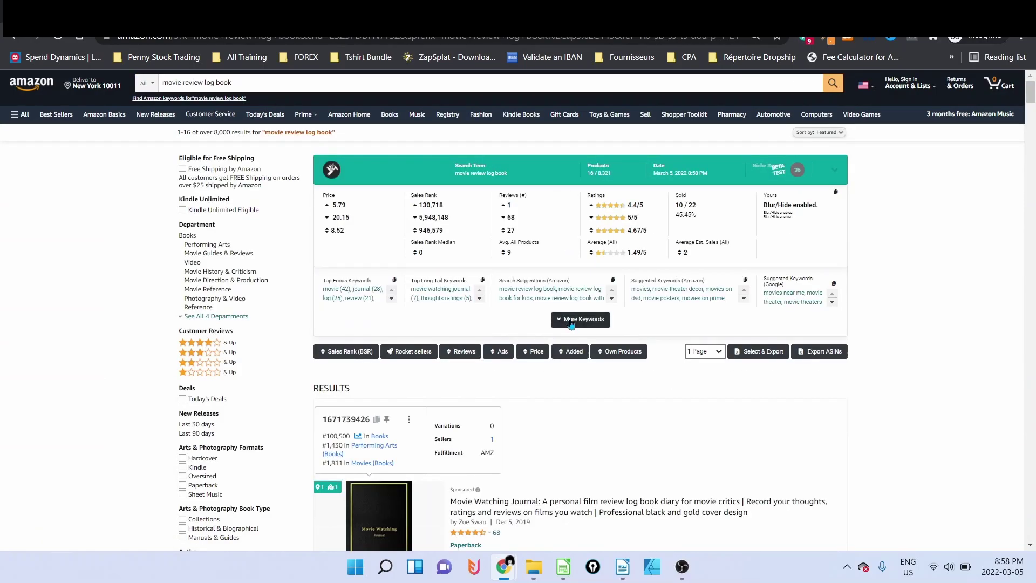
pyautogui.click(579, 328)
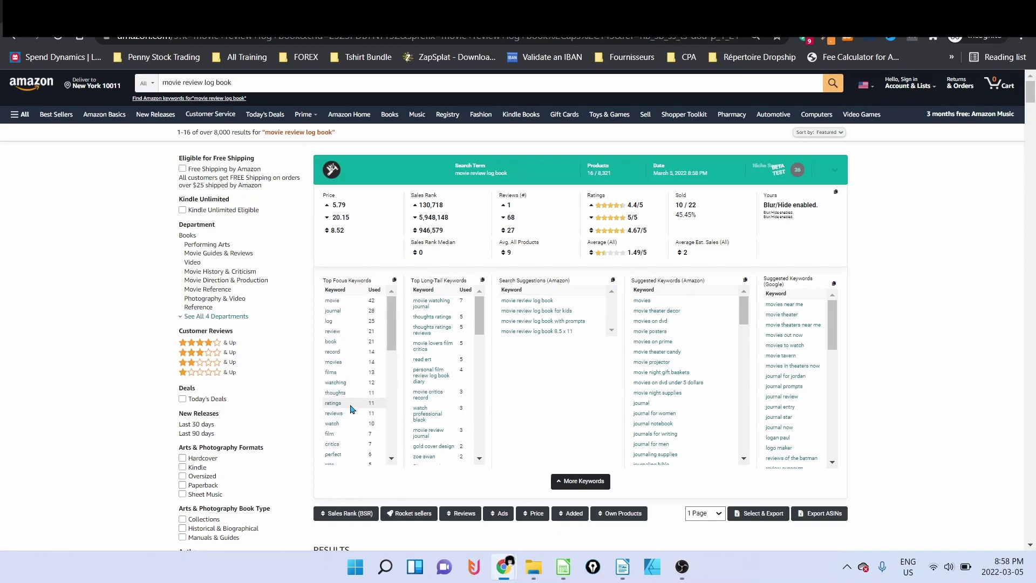
pyautogui.scroll(-2, 351, 408)
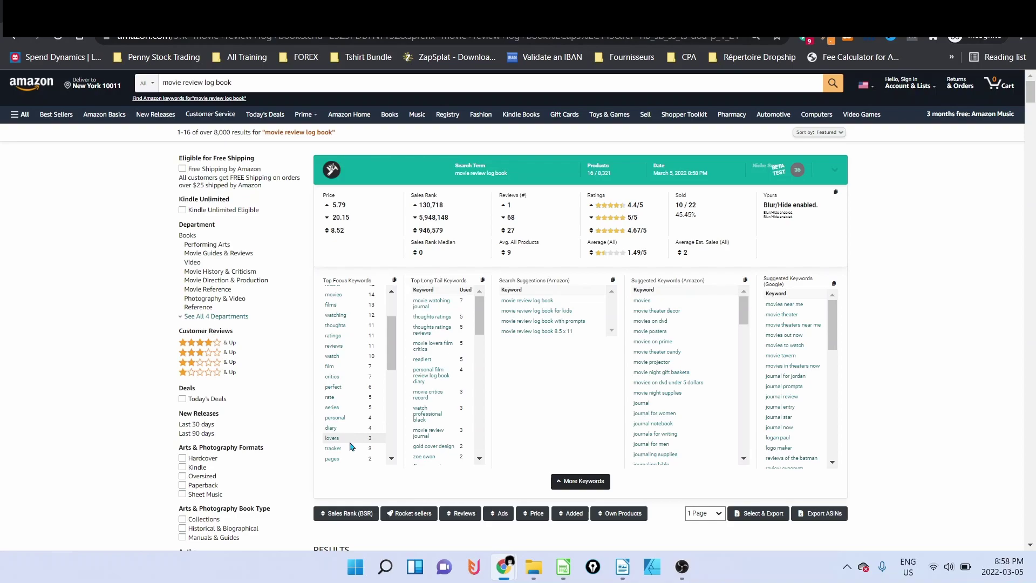
pyautogui.scroll(2, 351, 438)
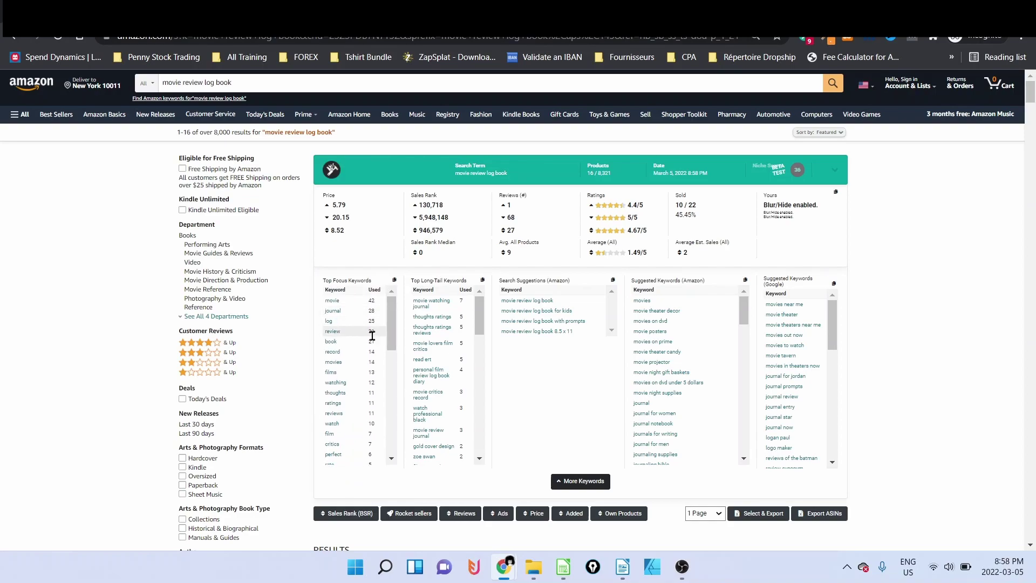
pyautogui.scroll(-3, 372, 334)
pyautogui.scroll(-3, 369, 356)
pyautogui.scroll(-3, 366, 373)
pyautogui.scroll(-3, 363, 387)
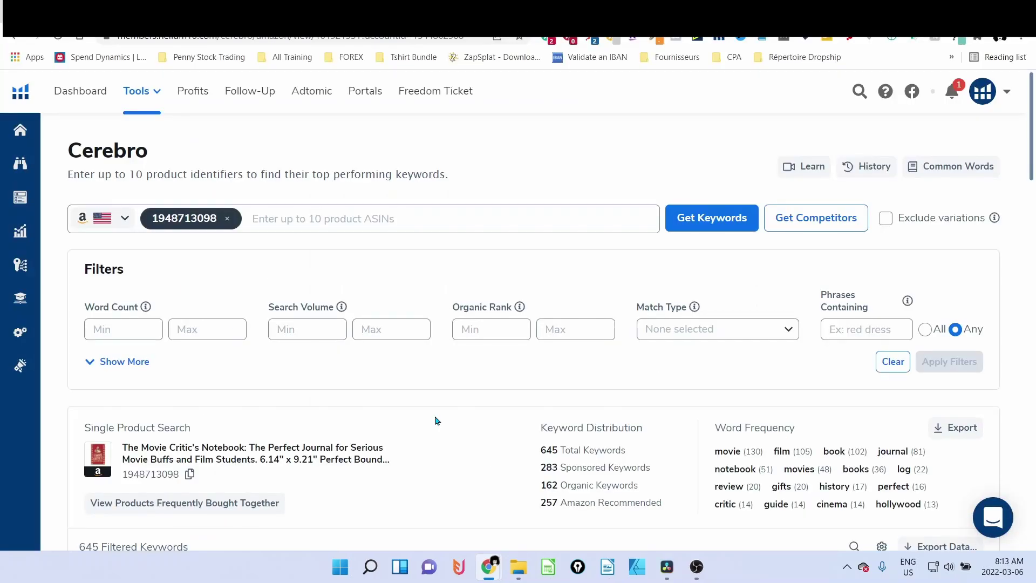
pyautogui.scroll(-5, 435, 418)
pyautogui.scroll(3, 434, 418)
pyautogui.scroll(-2, 269, 249)
pyautogui.scroll(-2, 280, 257)
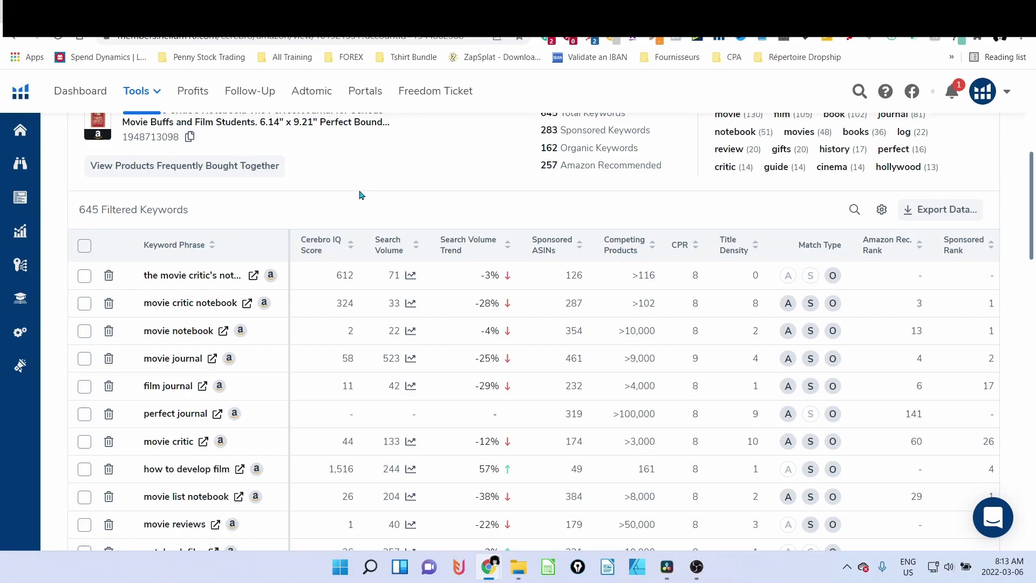
pyautogui.scroll(1, 361, 198)
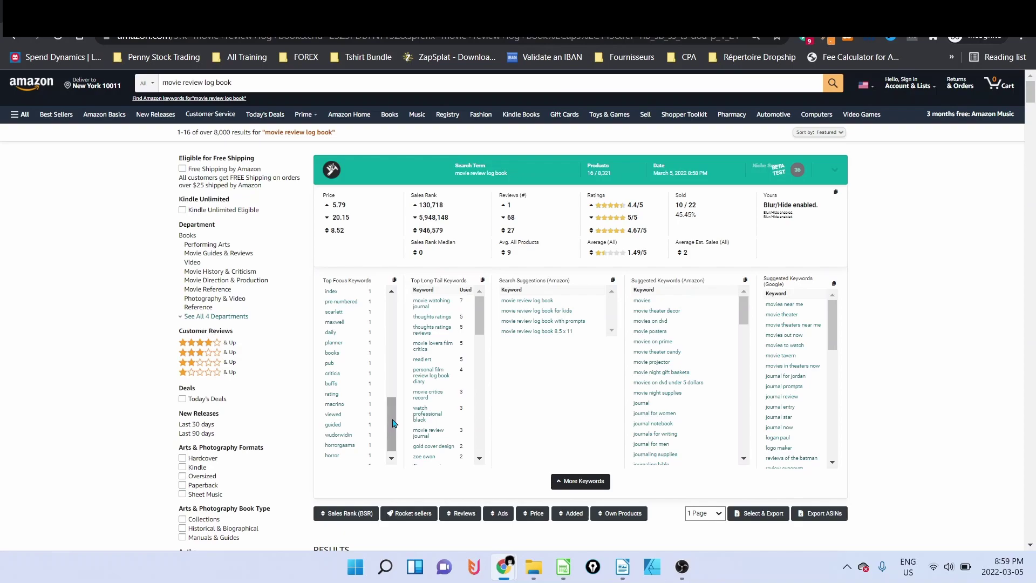
pyautogui.moveTo(489, 567)
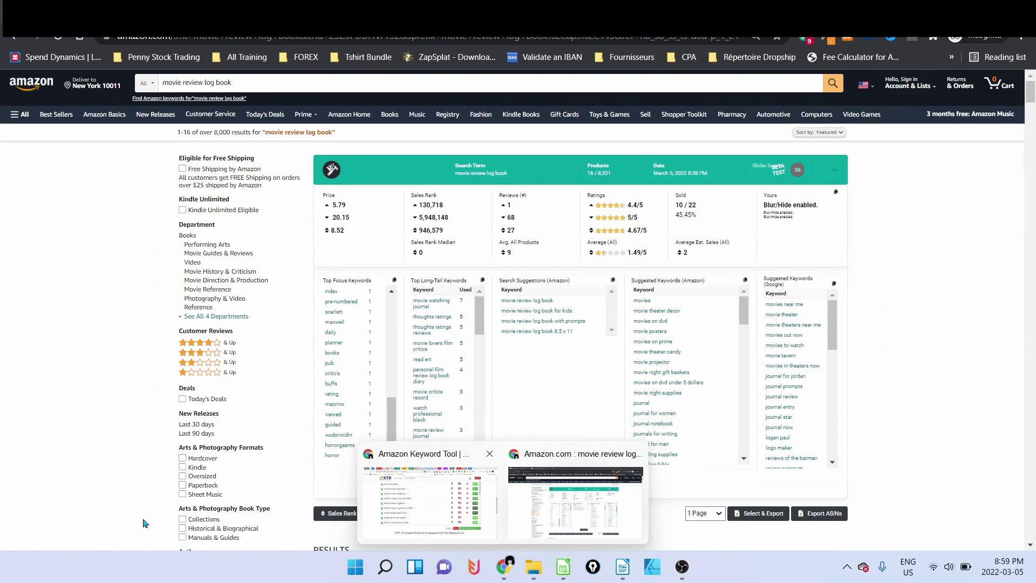
pyautogui.scroll(4, 289, 192)
pyautogui.scroll(5, 337, 219)
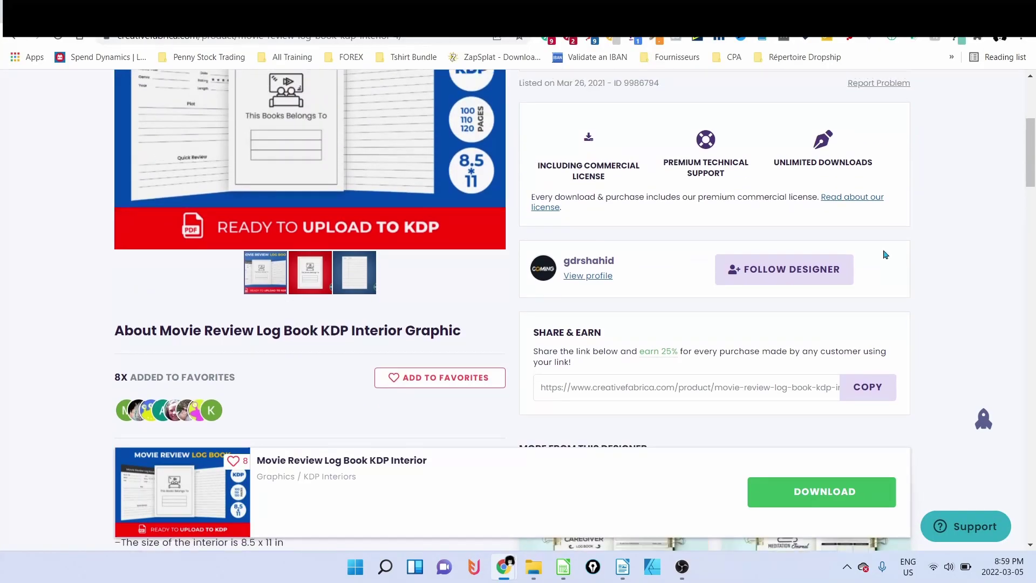
pyautogui.scroll(3, 240, 166)
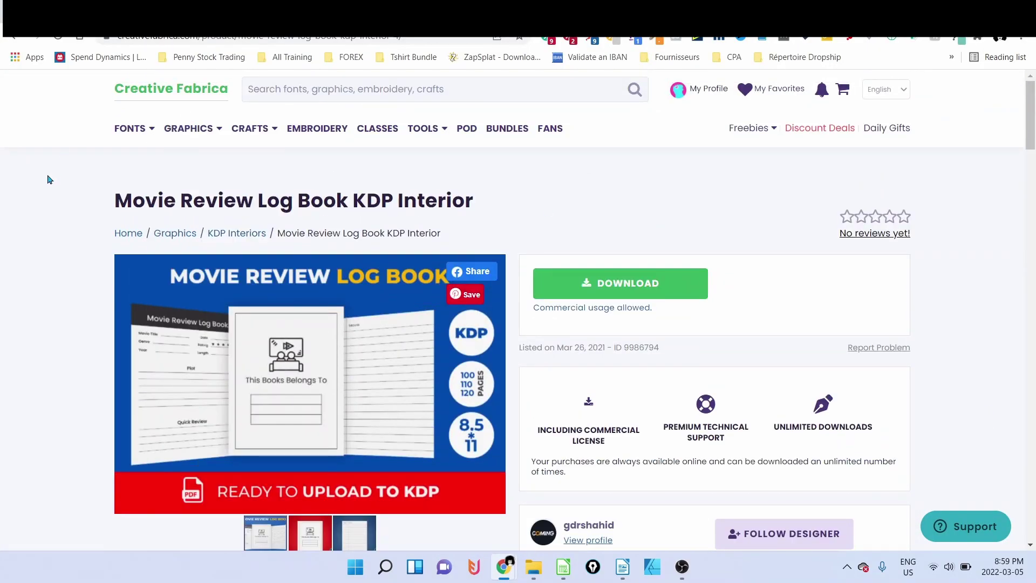